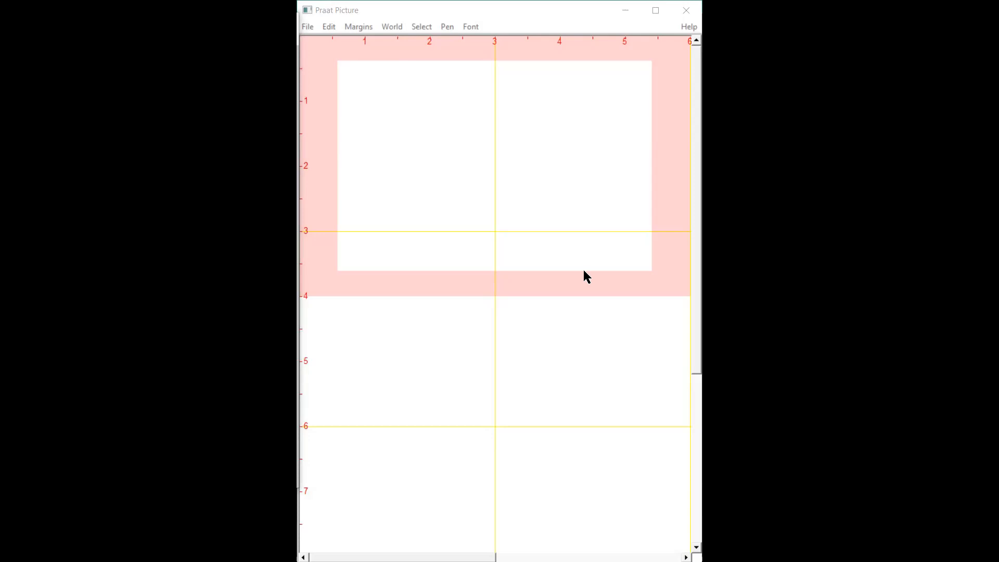
Record a short stereo sound at a sampling frequency of 44100 Hz
left_click(316, 182)
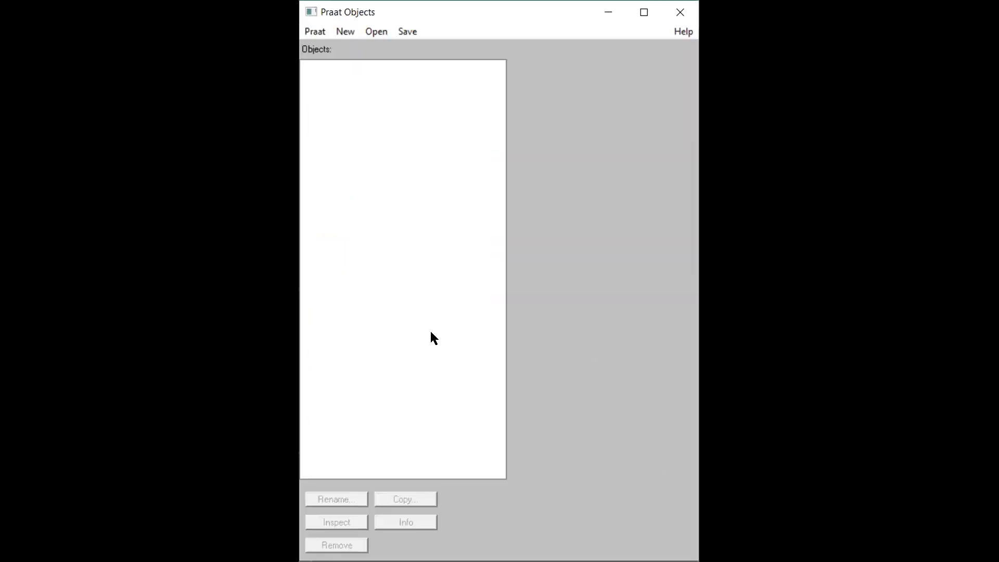
left_click(644, 13)
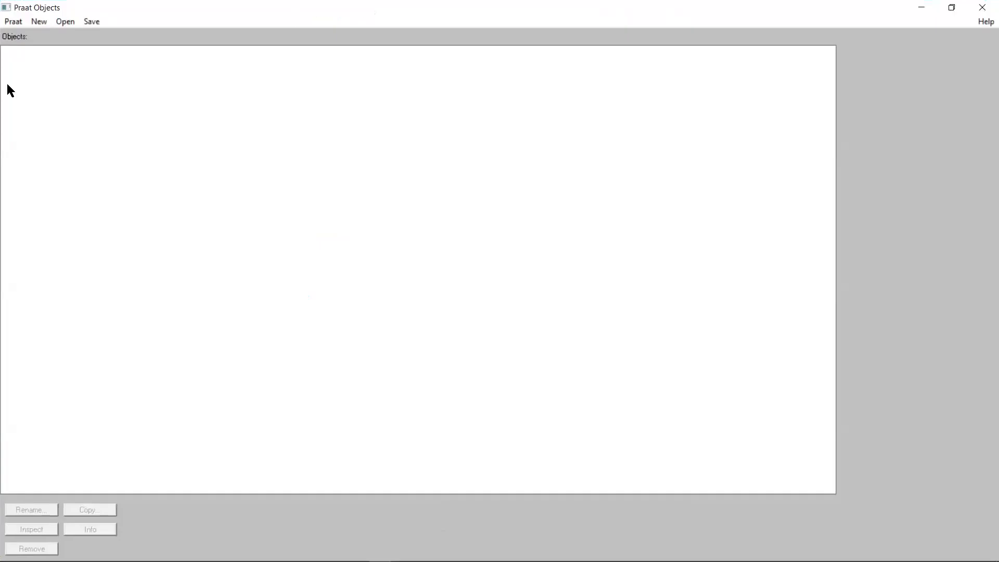
left_click(38, 22)
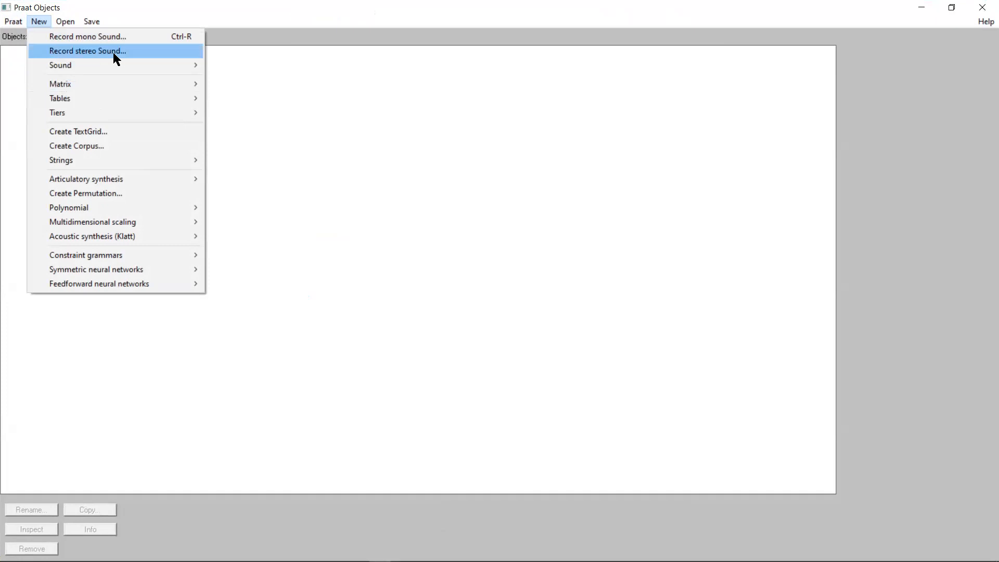
left_click(153, 58)
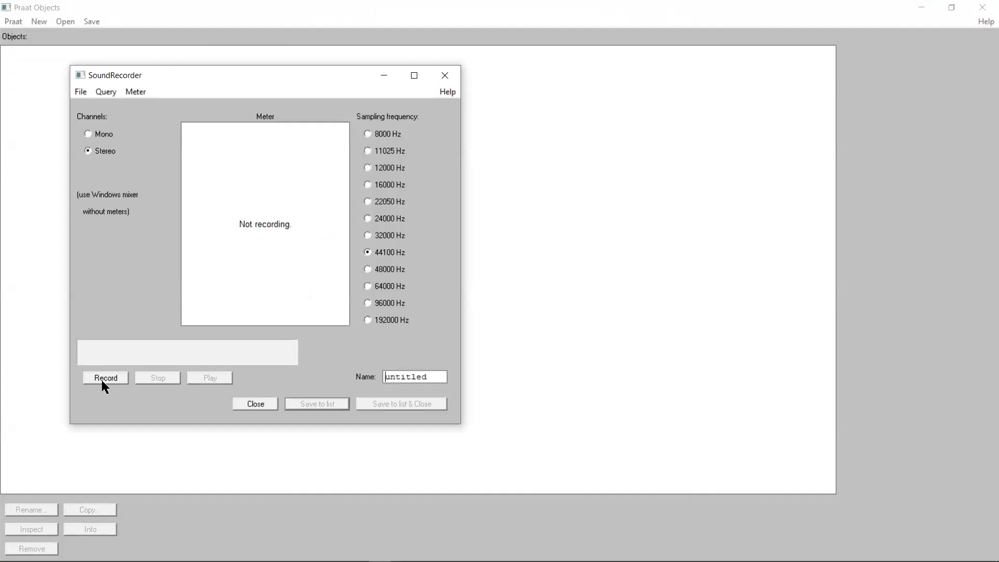
left_click(104, 378)
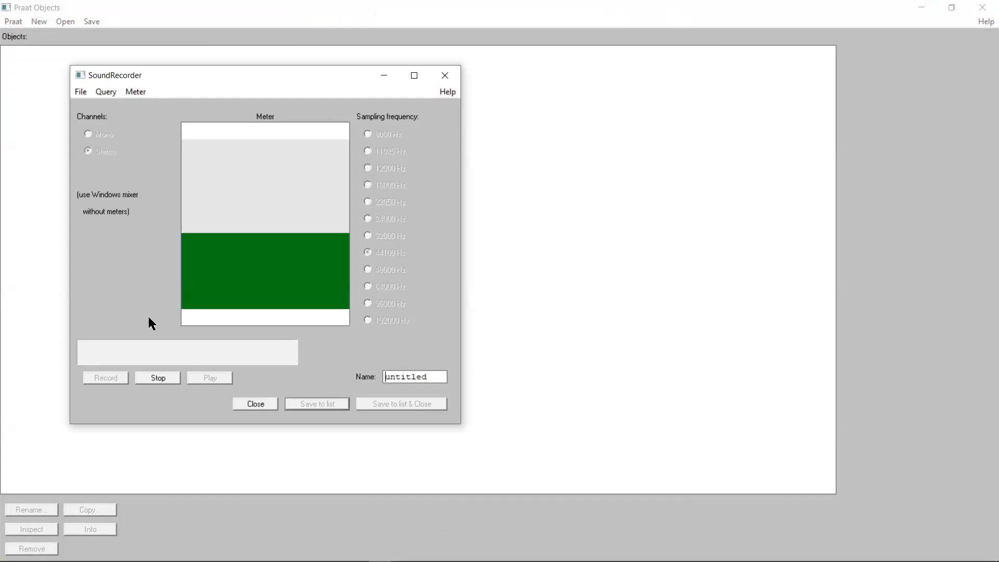
left_click(157, 375)
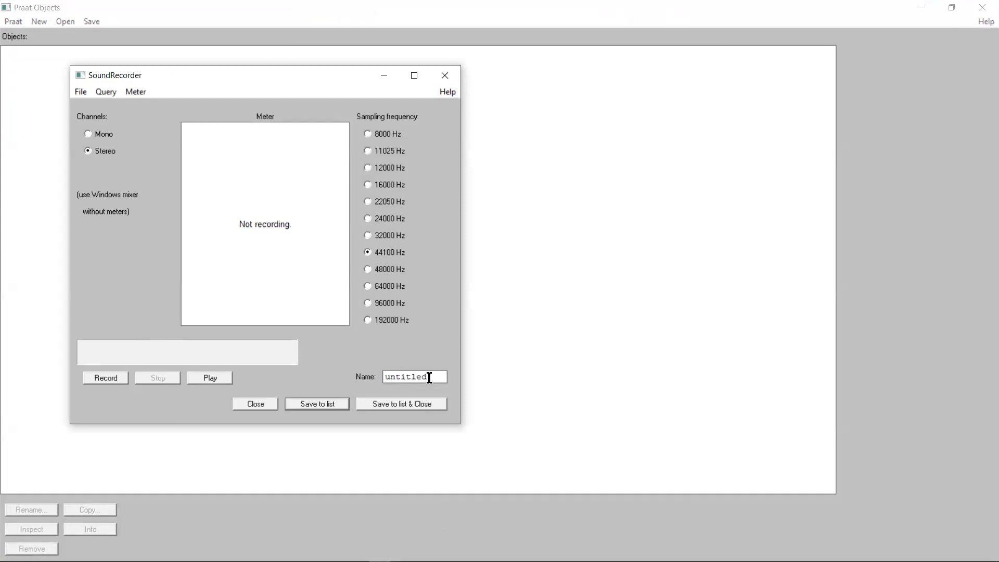
Name the recording Cap, save it to the object list and minimize the recorder
double_click(401, 378)
key("BackSpace")
type("Cap")
left_click(315, 408)
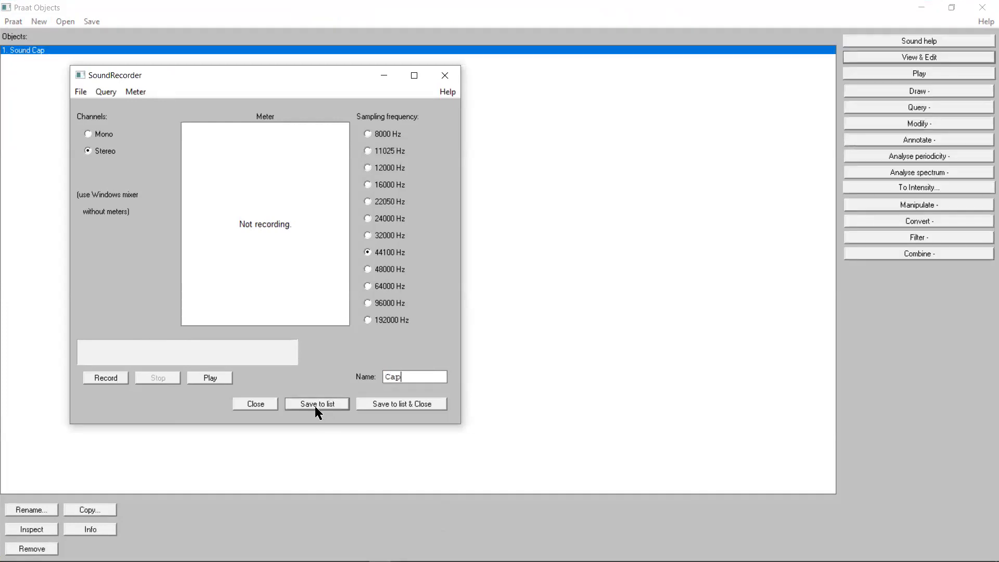
left_click(385, 79)
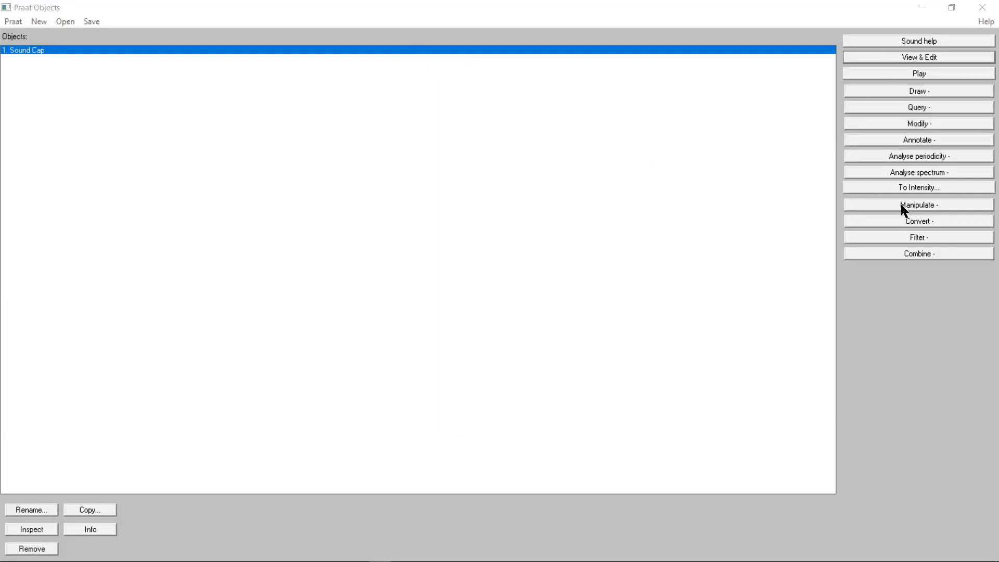
Open the Cap sound in the viewer and enlarge the spoken word to a visible part of about 1.1 seconds
left_click(906, 59)
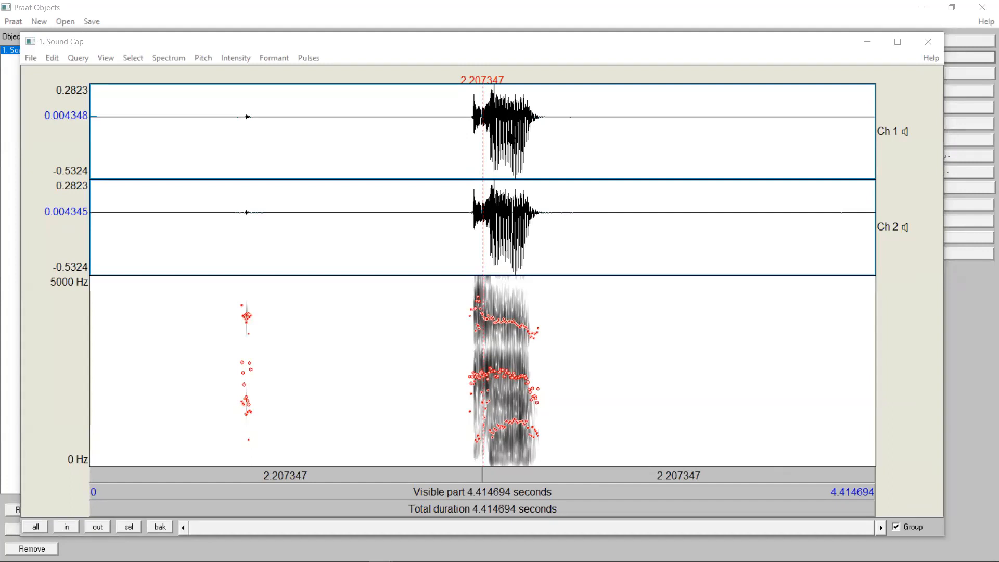
left_click(898, 42)
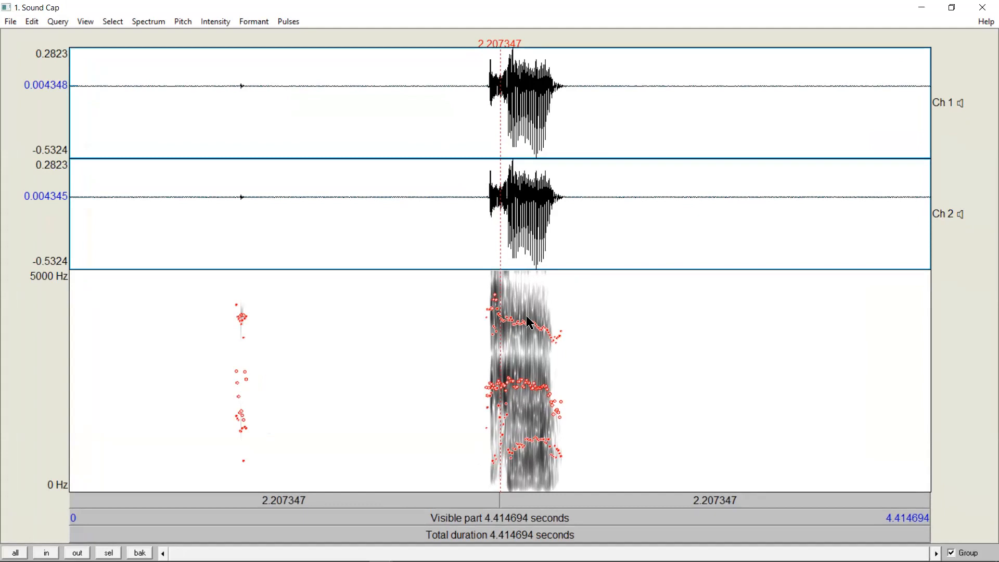
key("ctrl+i")
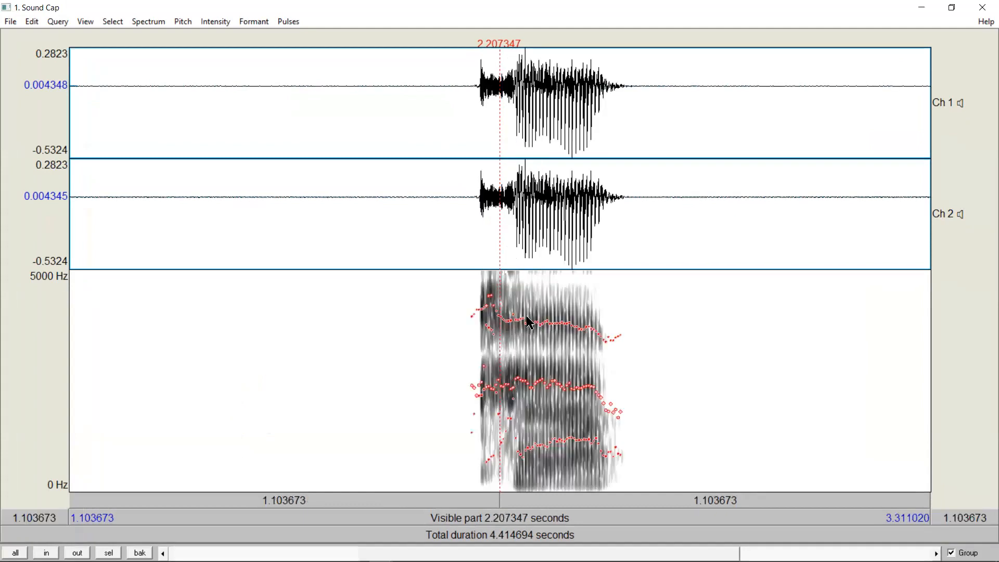
key("ctrl+i")
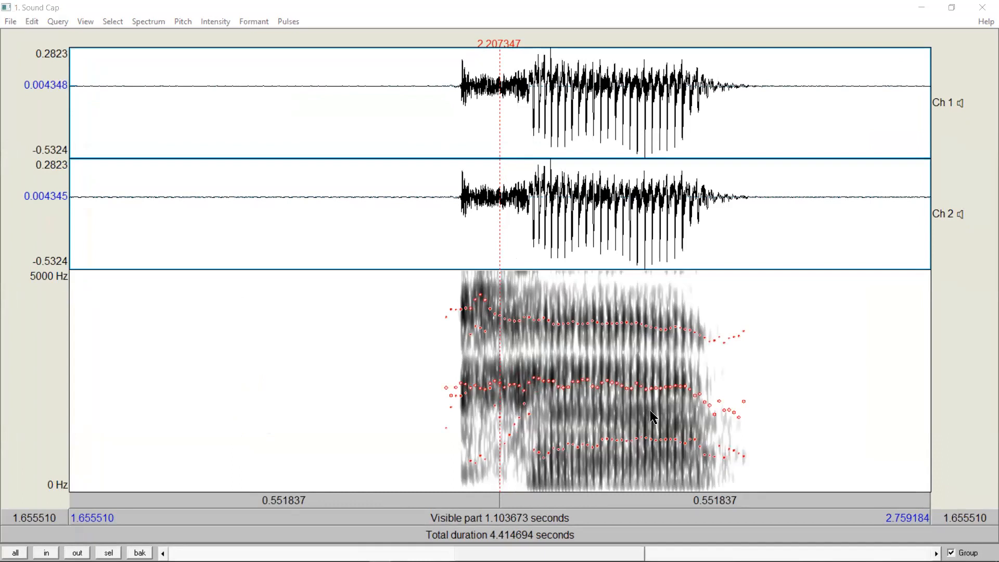
left_click(416, 314)
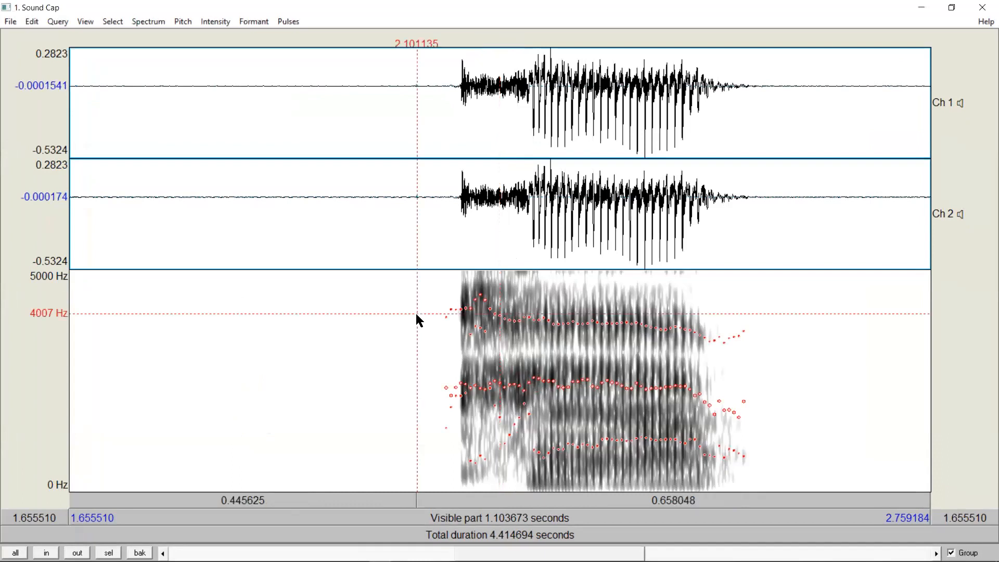
key("ctrl+i")
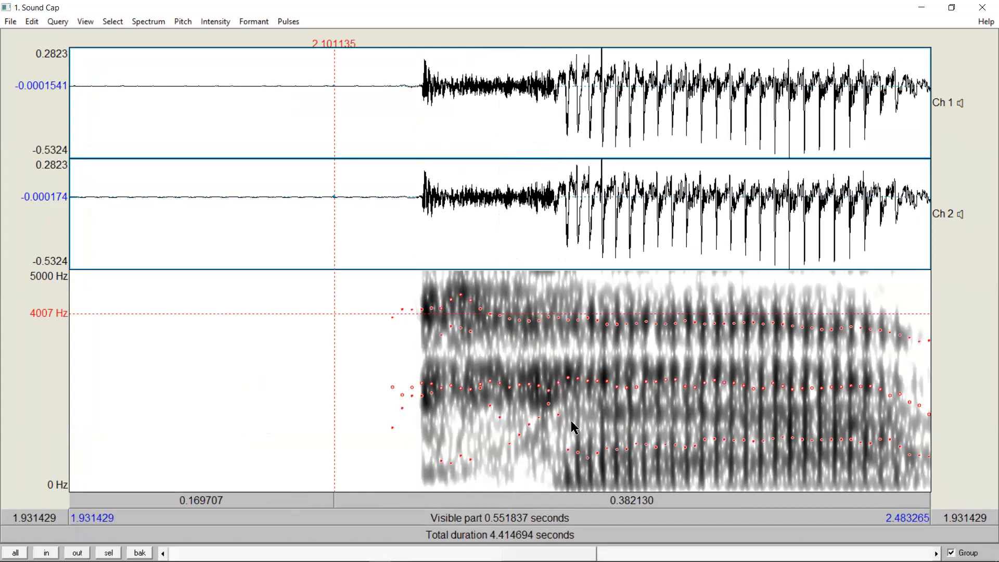
key("ctrl+o")
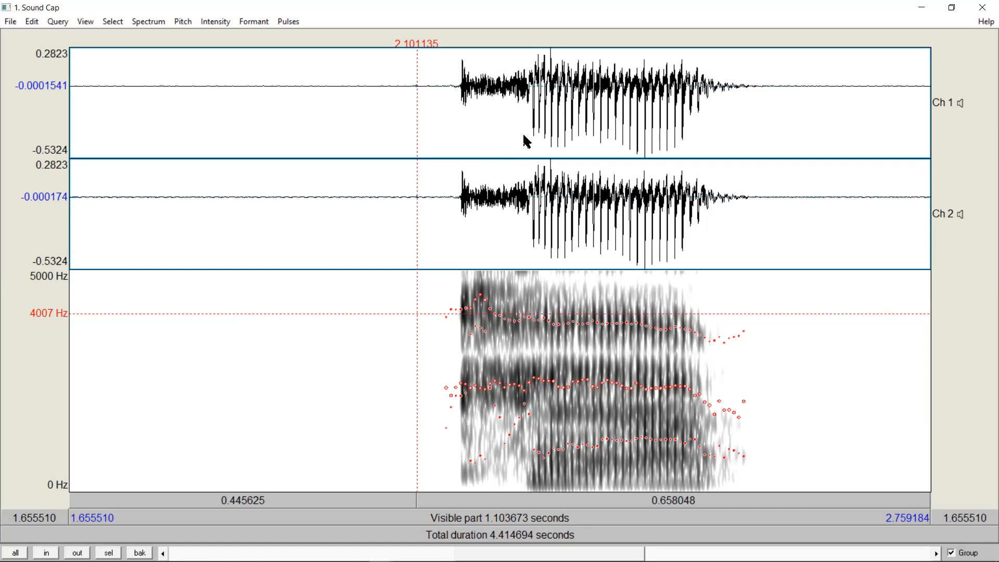
Select the vowel's regular pulses in the waveform, about 0.19 seconds long, and play the selection
left_click_drag(533, 136, 688, 167)
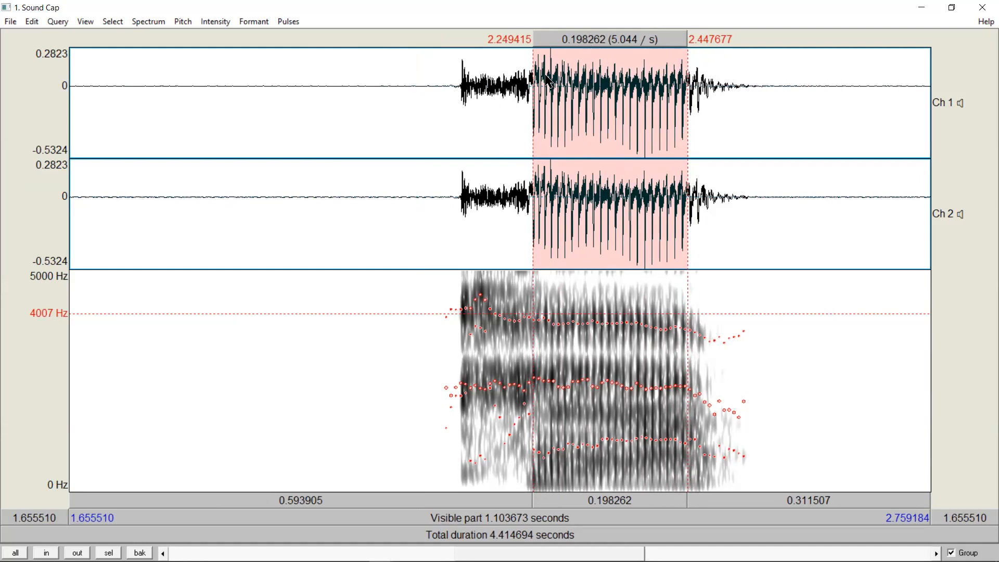
left_click_drag(534, 83, 681, 115)
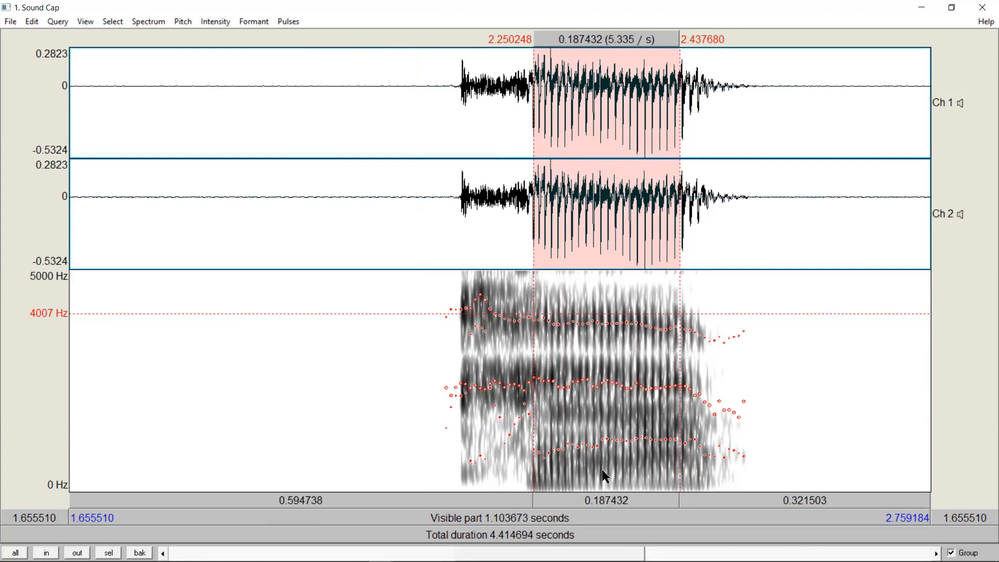
key("Tab")
key("Tab")
key("Tab")
Select the noisy stretch before the vowel, about 0.087 seconds, then select and play the word's fading end, about 0.045 seconds
left_click_drag(527, 203, 460, 206)
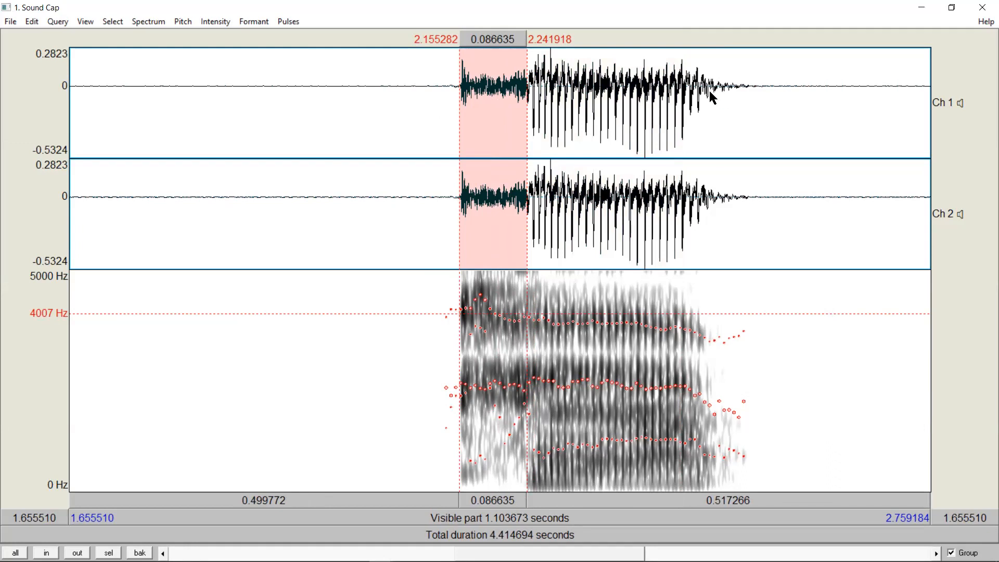
left_click(711, 198)
left_click_drag(711, 198, 744, 203)
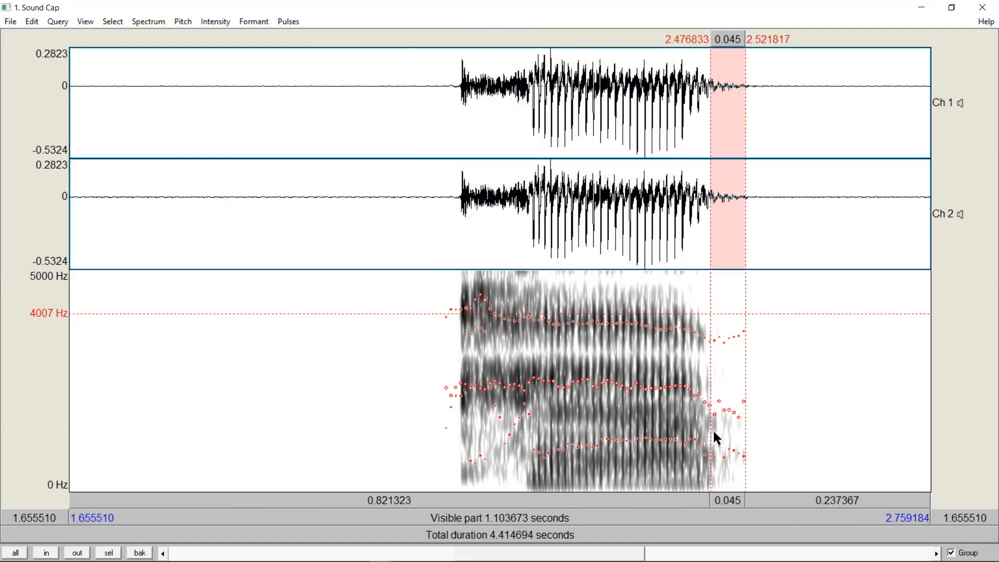
key("Tab")
key("Tab")
key("Tab")
key("Tab")
key("Tab")
key("Tab")
key("Tab")
Select the noisy stretch before the vowel in the spectrogram, about 0.08 seconds, and place the cursor on the middle formant track at its onset
left_click(782, 355)
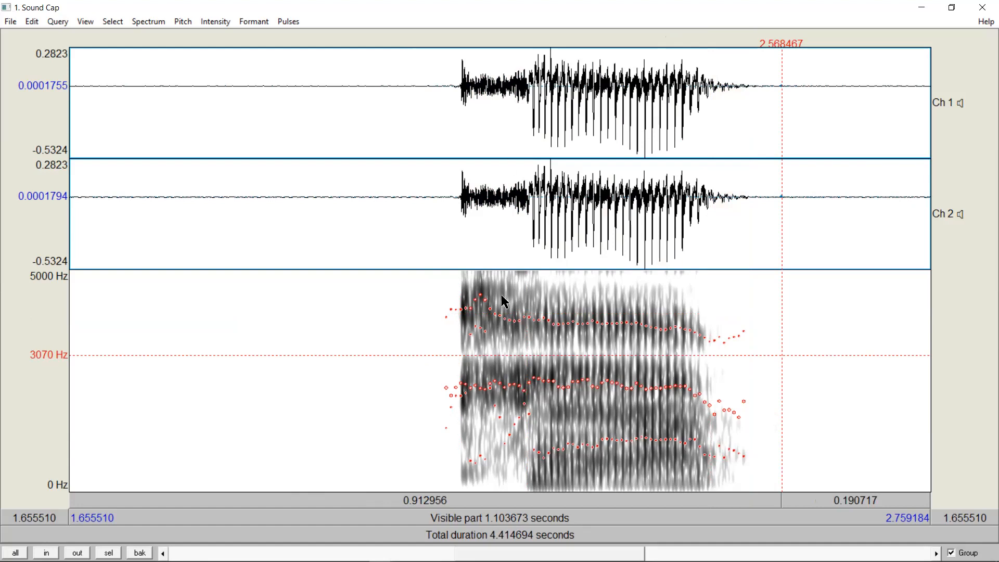
left_click_drag(530, 456, 467, 453)
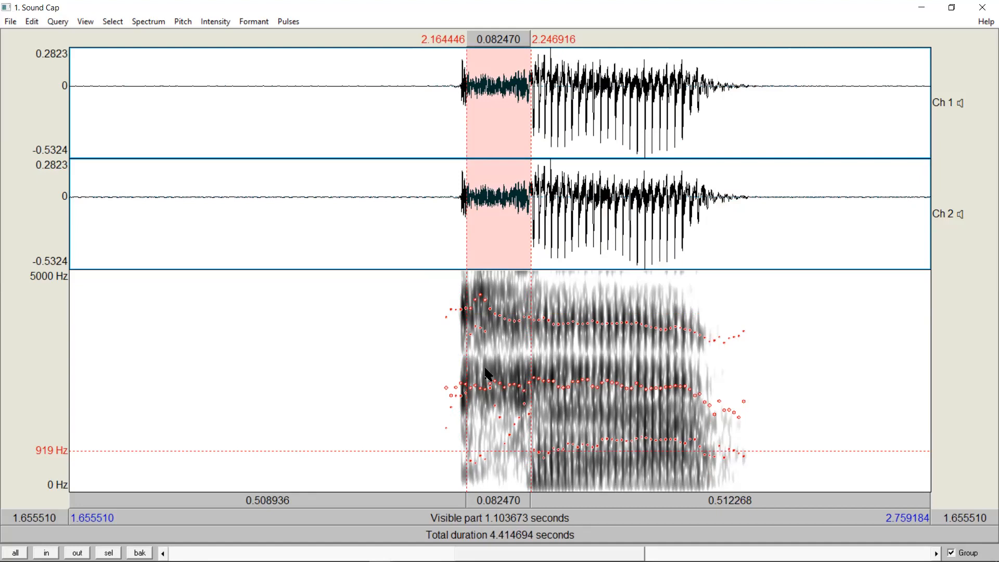
left_click(450, 387)
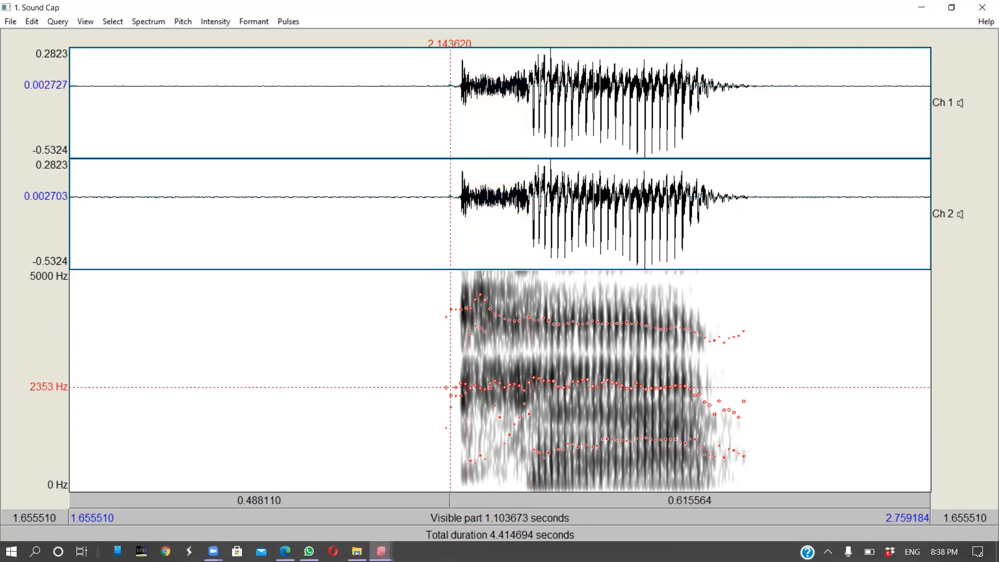
Close the Cap sound's viewing window and return to the object list
mouse_move(286, 551)
left_click(10, 21)
mouse_move(31, 25)
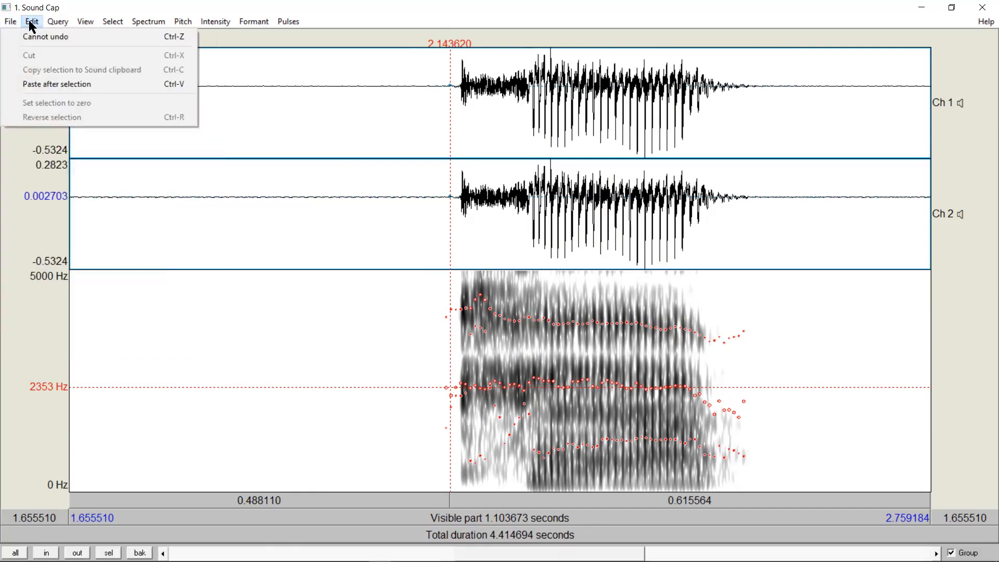
left_click(981, 8)
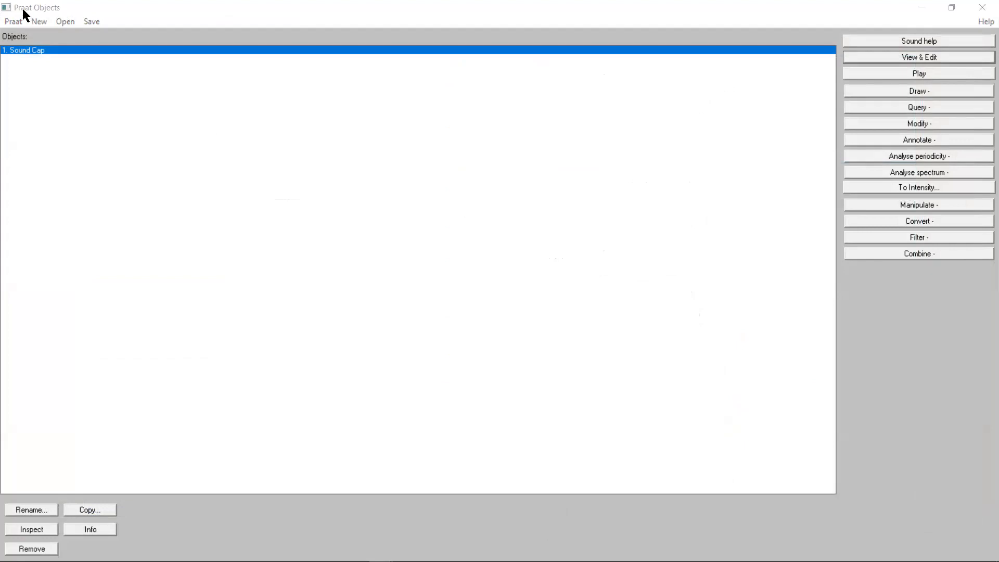
Start reading an object from file, browse the Desktop folder and widen the file dialog
left_click(13, 22)
mouse_move(35, 23)
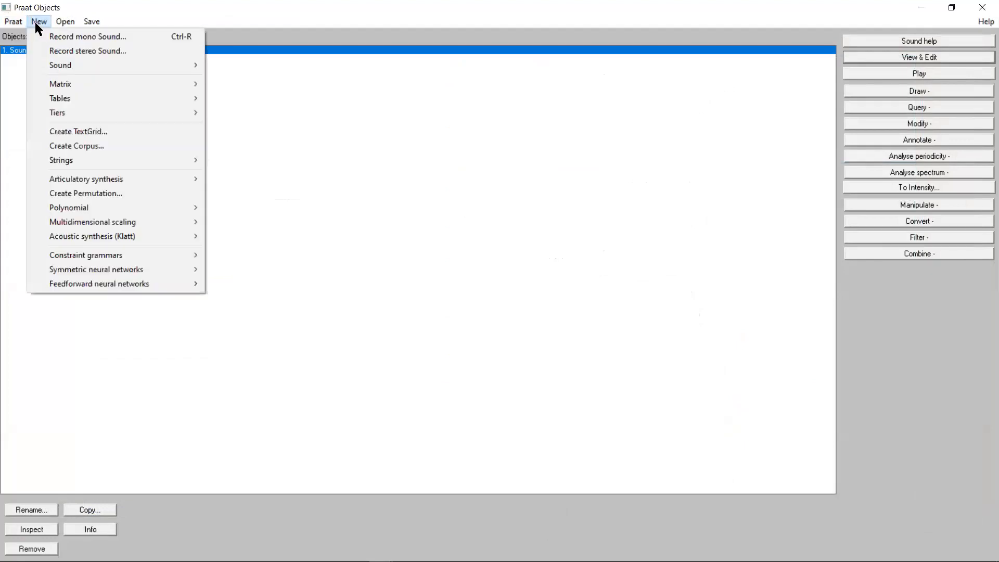
mouse_move(70, 22)
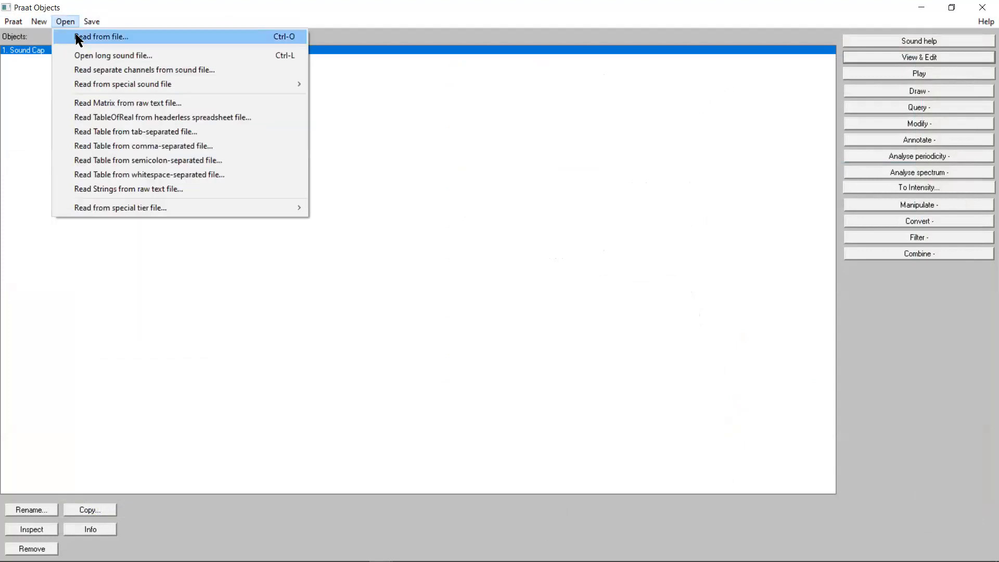
left_click(98, 34)
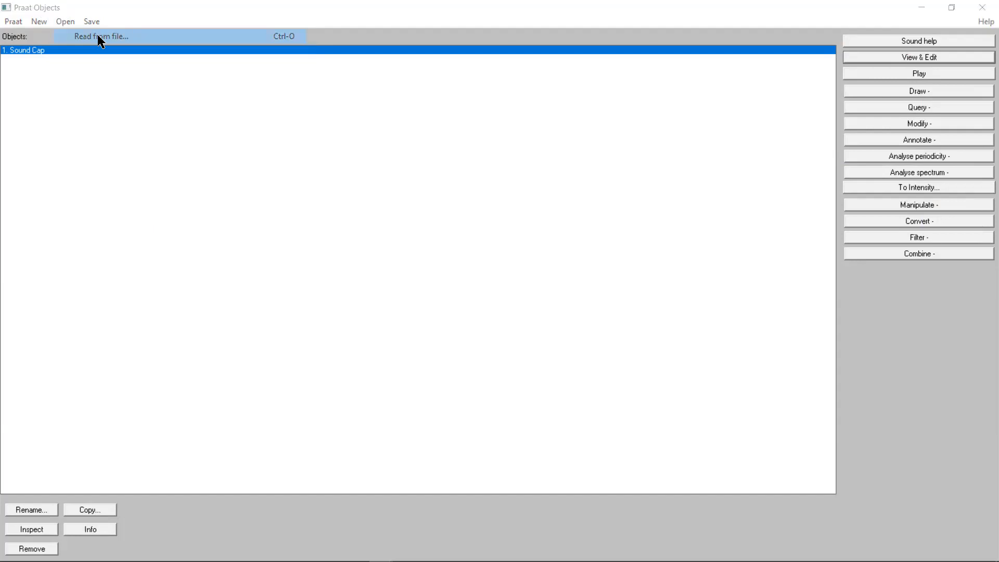
left_click(72, 160)
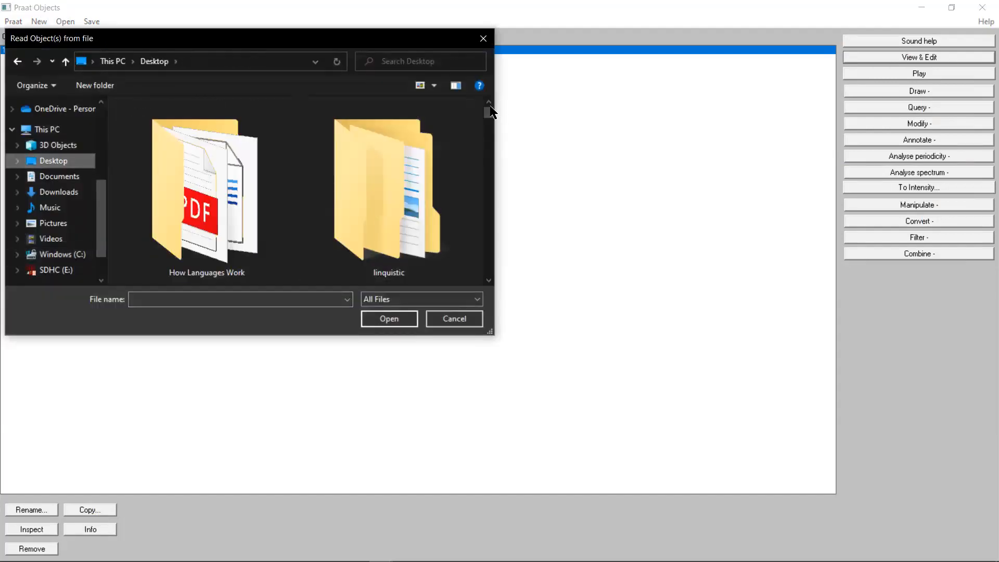
scroll(494, 160, "down", 3)
scroll(494, 160, "down", 5)
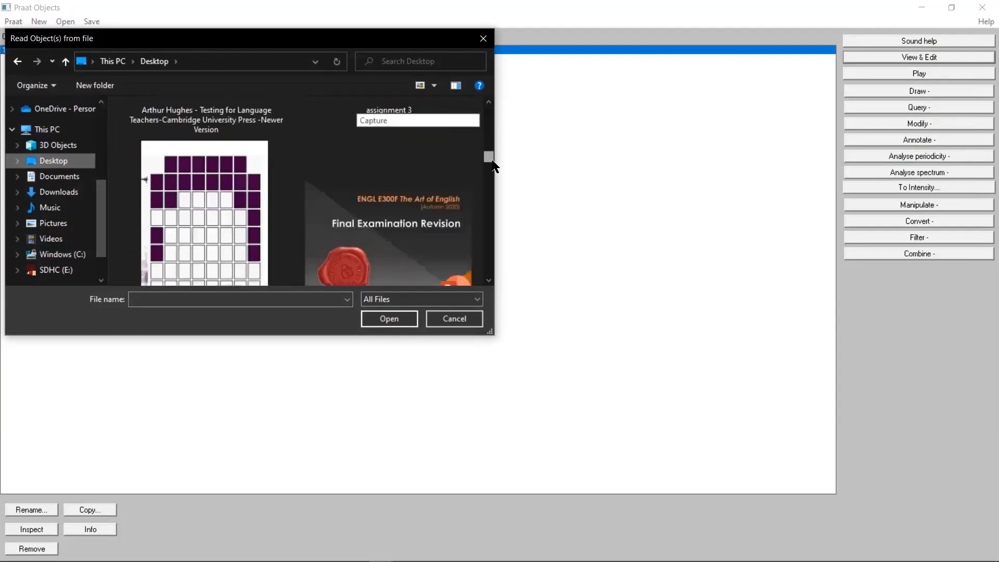
scroll(494, 194, "down", 5)
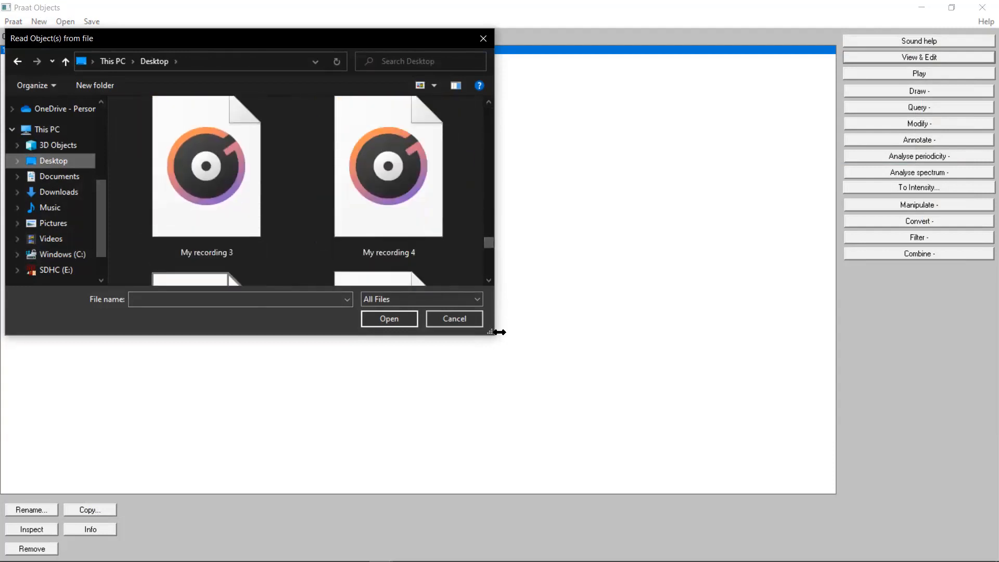
left_click_drag(499, 332, 778, 312)
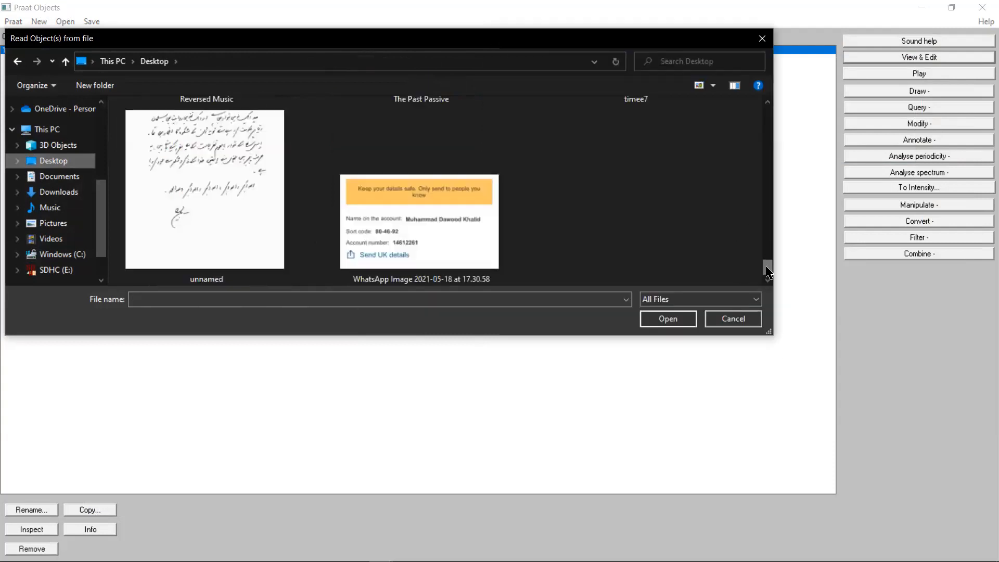
Find the sound file mael on the Desktop and read it into the object list
scroll(768, 271, "up", 3)
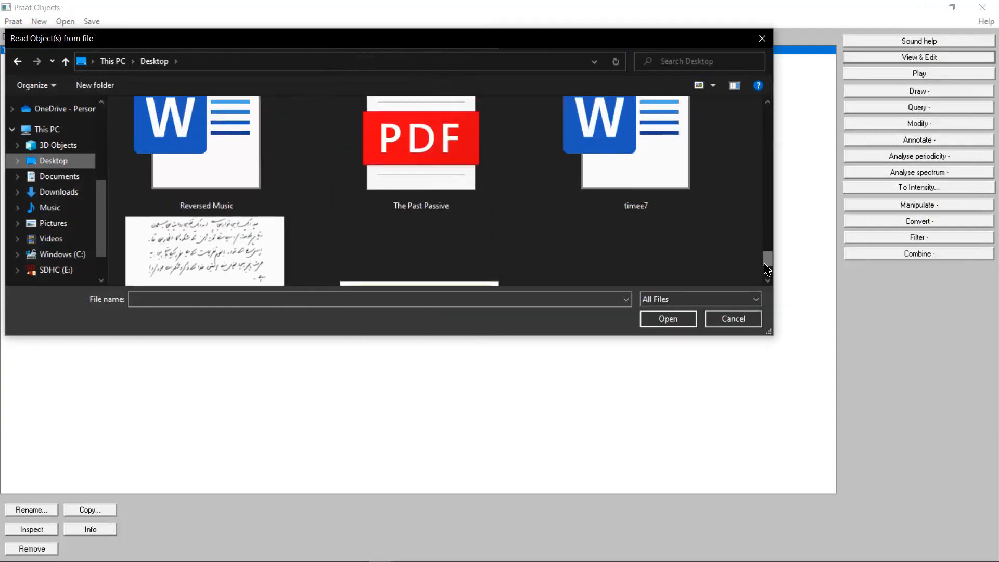
scroll(768, 270, "up", 2)
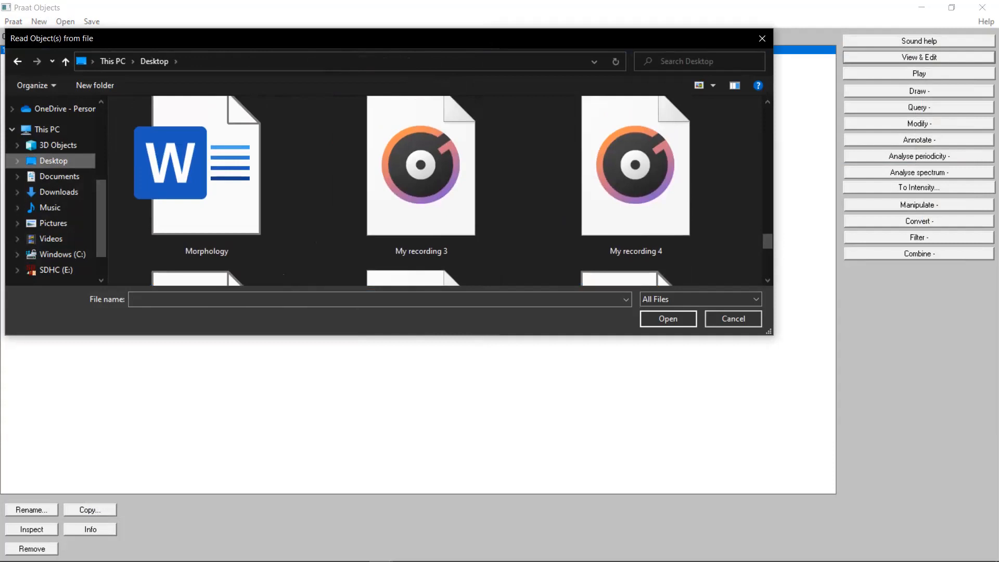
scroll(768, 270, "up", 2)
scroll(700, 183, "up", 3)
scroll(700, 184, "down", 2)
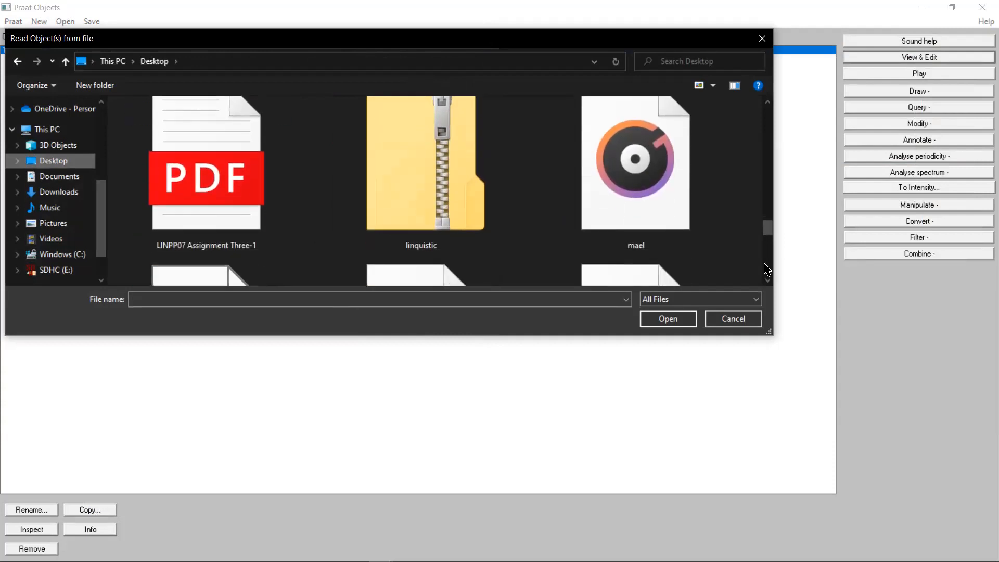
left_click(619, 199)
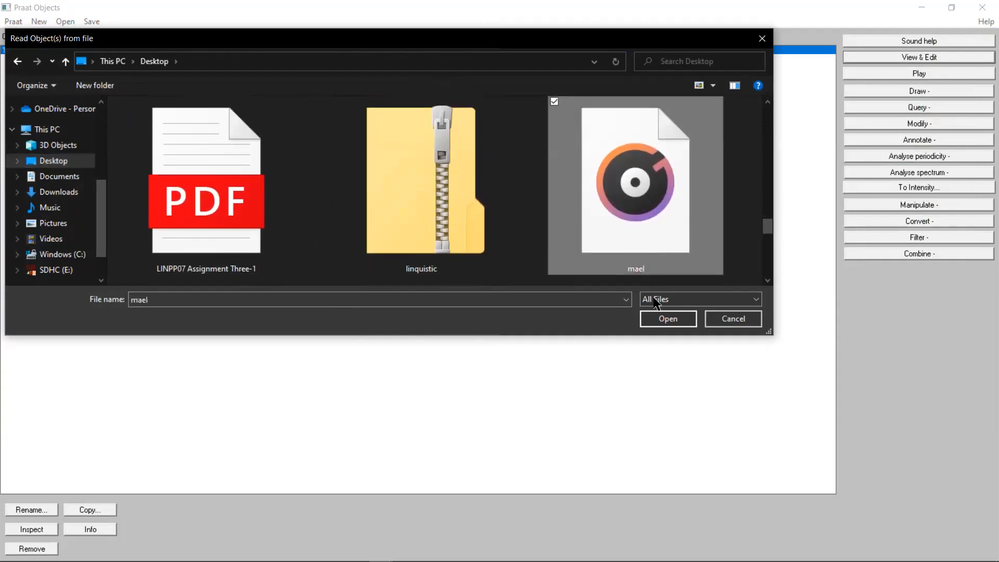
left_click(665, 319)
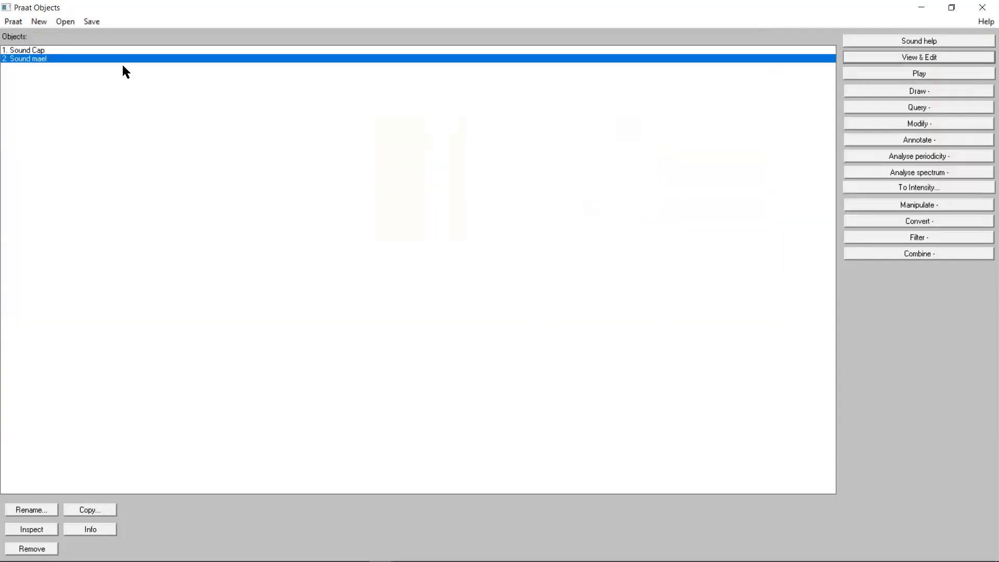
Open the mael sound for viewing and editing, and maximize its window
mouse_move(125, 561)
left_click(924, 58)
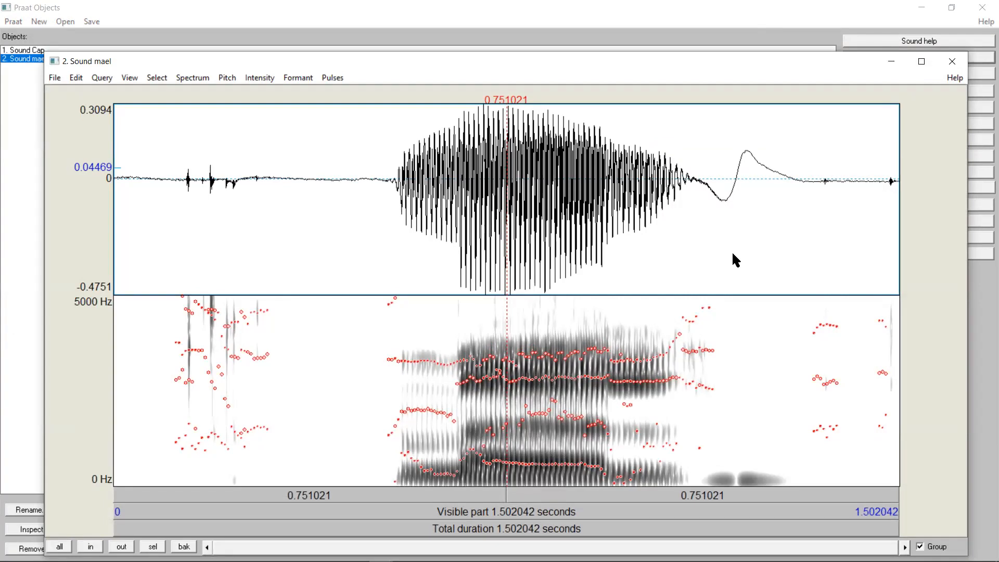
left_click(918, 57)
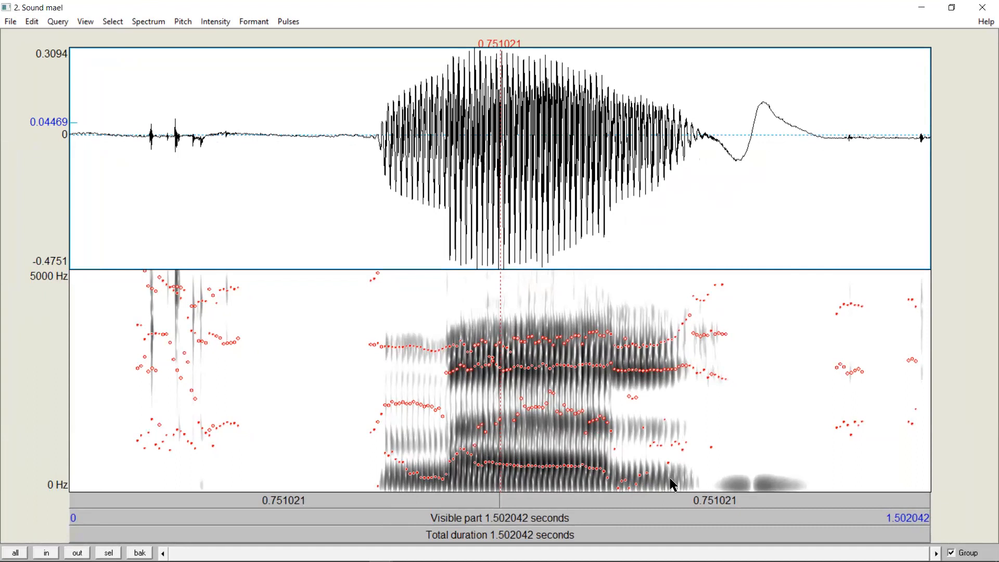
Select the word's opening low-amplitude pulses in the waveform, about 0.12 seconds long, and play the selection repeatedly
left_click(447, 207)
left_click_drag(447, 206, 375, 205)
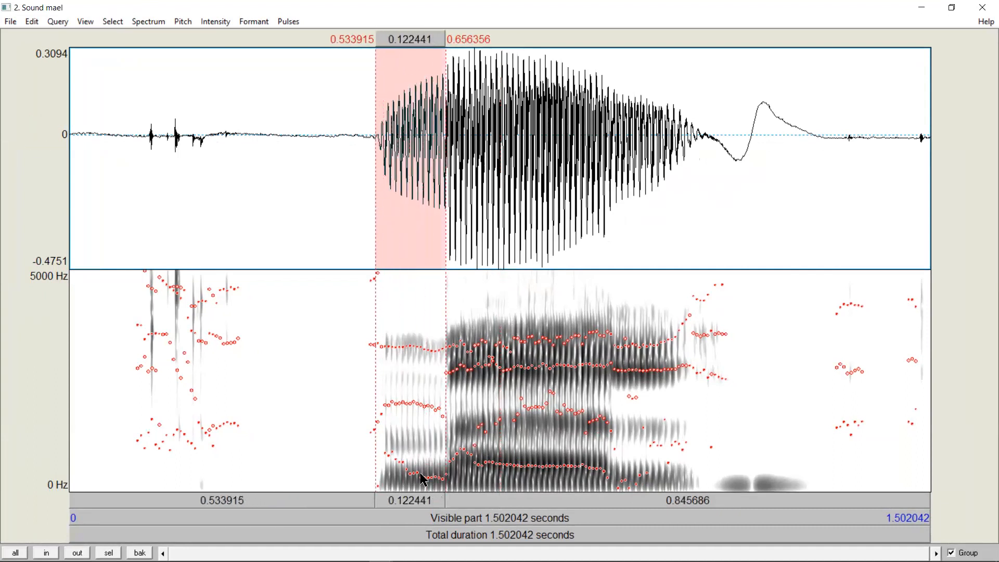
key("Tab")
key("Tab")
key("Tab")
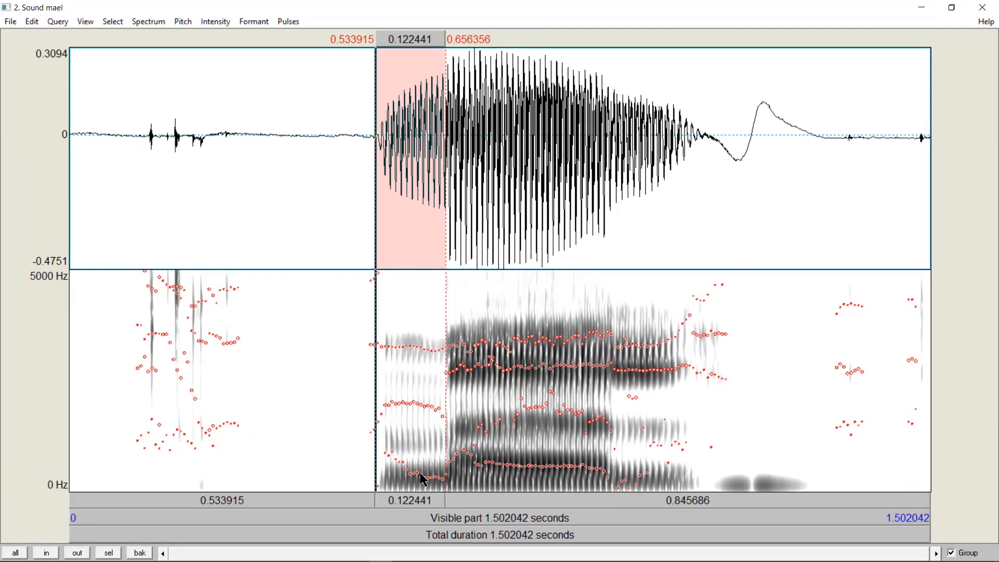
key("Tab")
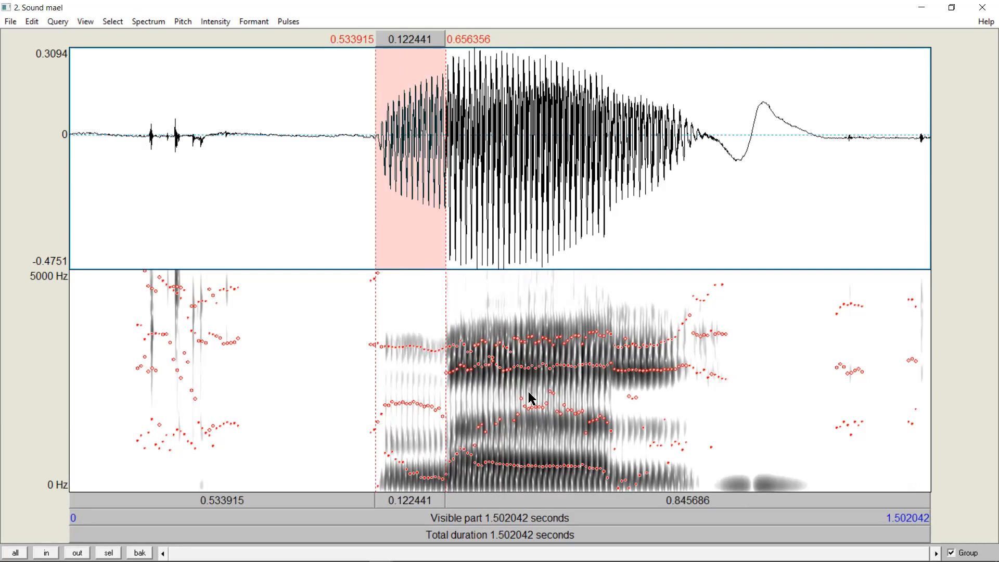
Select the high-amplitude vowel in the middle of the word, about 0.29 seconds long, and play it repeatedly
left_click(613, 208)
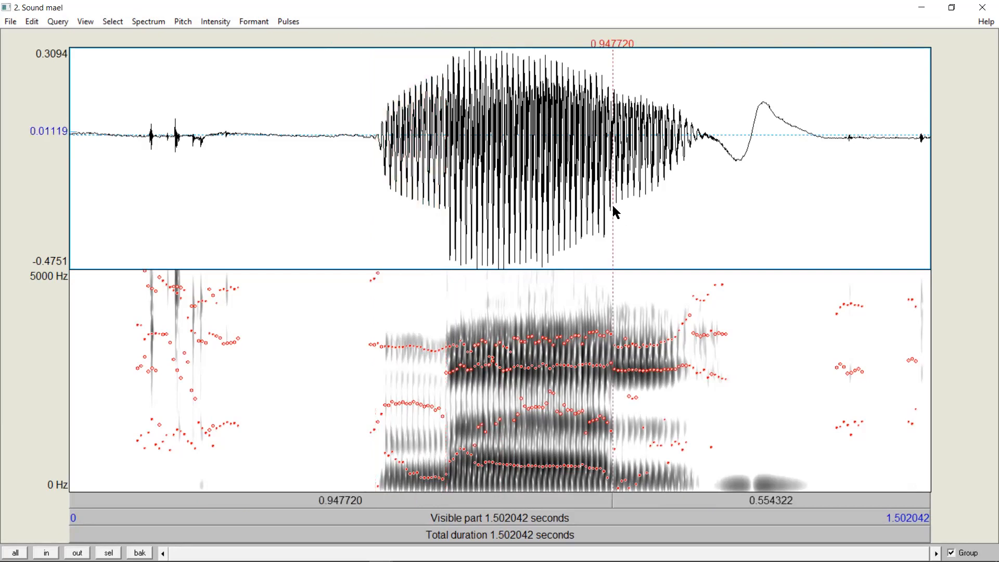
left_click_drag(634, 487, 452, 485)
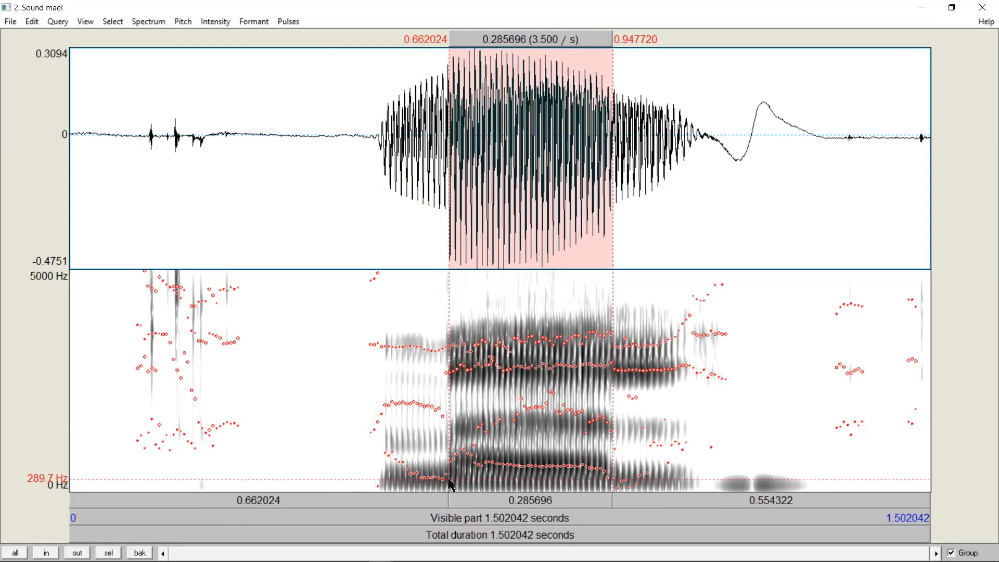
key("Tab")
key("Tab")
key("Tab")
key("Tab")
key("Tab")
Select the tapering final pulses after the vowel, about 0.13 seconds long, and play the selection
left_click(616, 205)
left_click_drag(636, 202, 693, 214)
key("Tab")
key("Tab")
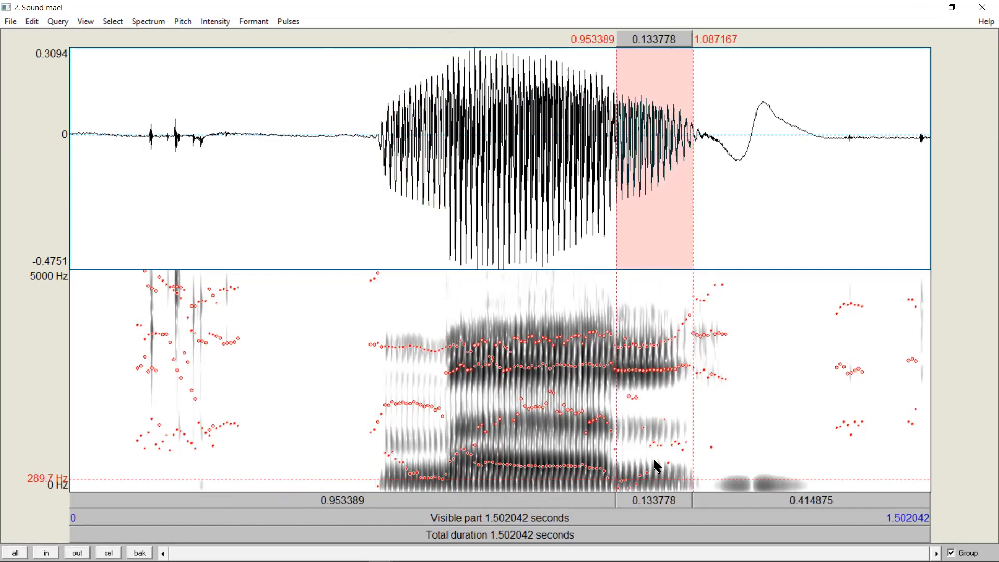
Place the cursor after the word at about 1899 Hz, and select the opening pulses before the vowel, about 0.119 seconds long
left_click(740, 407)
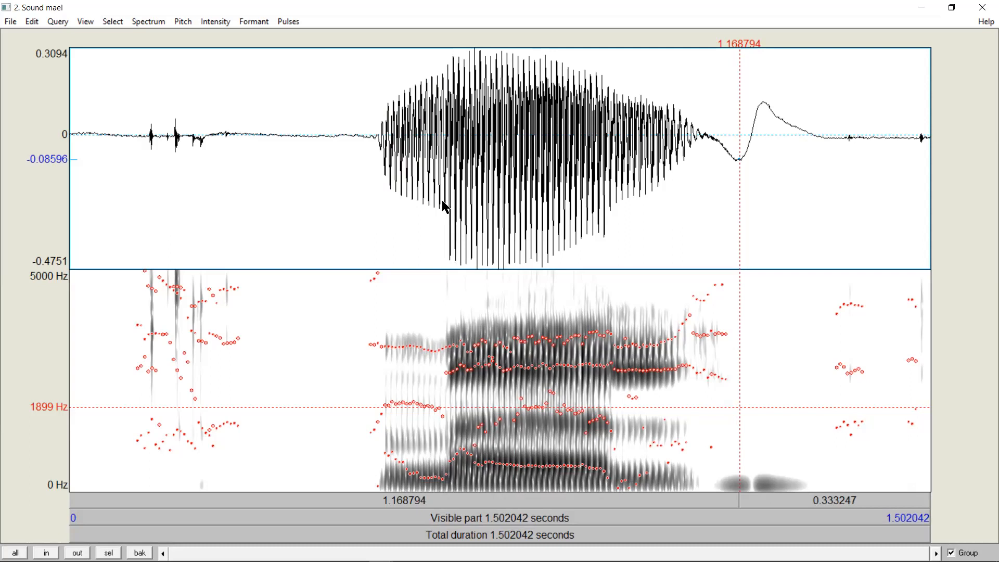
left_click_drag(447, 206, 379, 212)
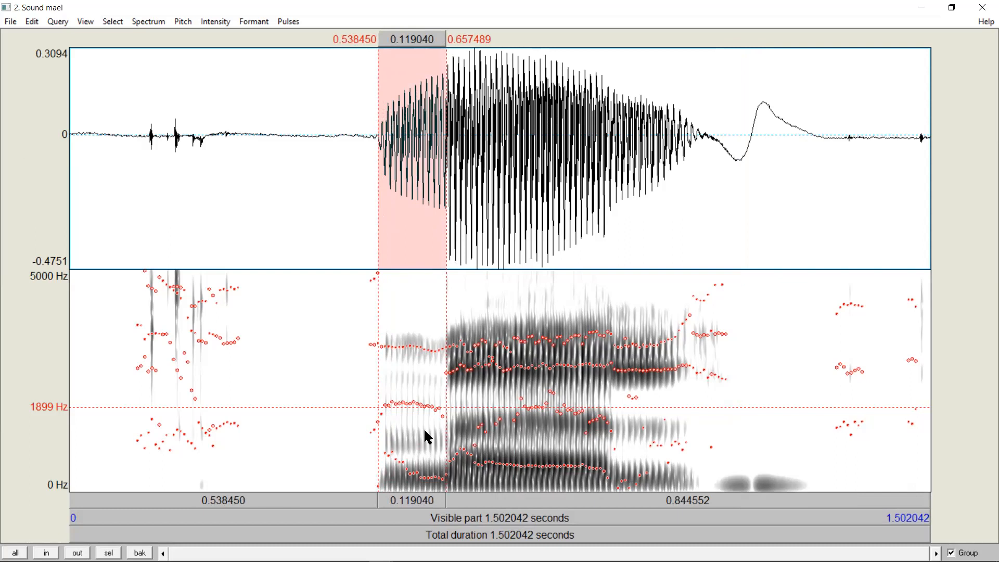
mouse_move(411, 561)
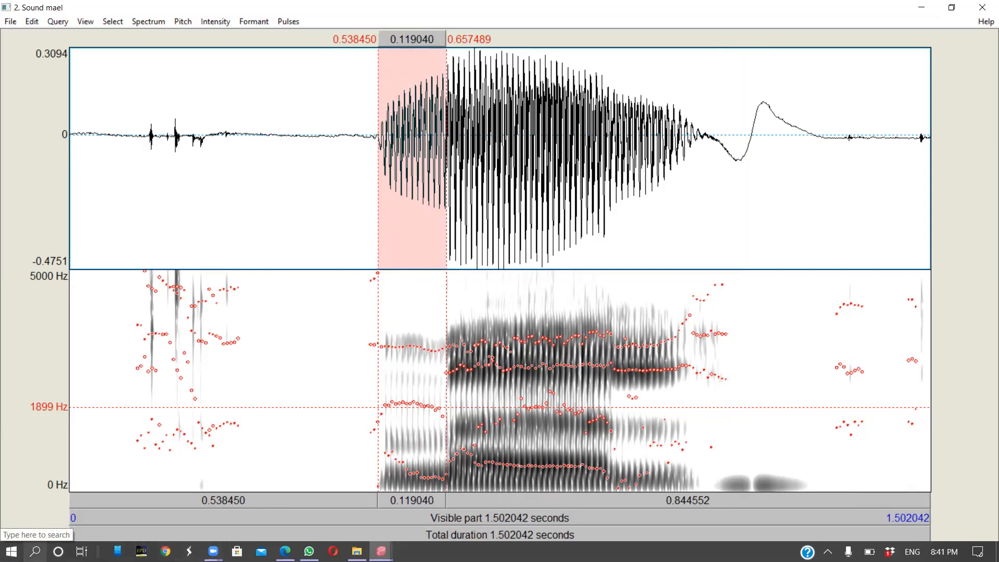
left_click(10, 22)
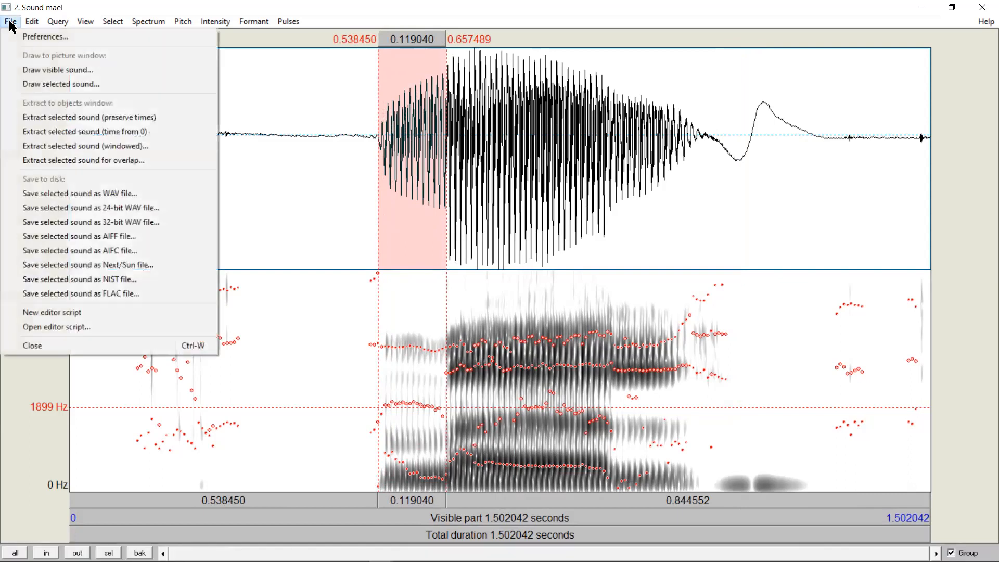
left_click(45, 73)
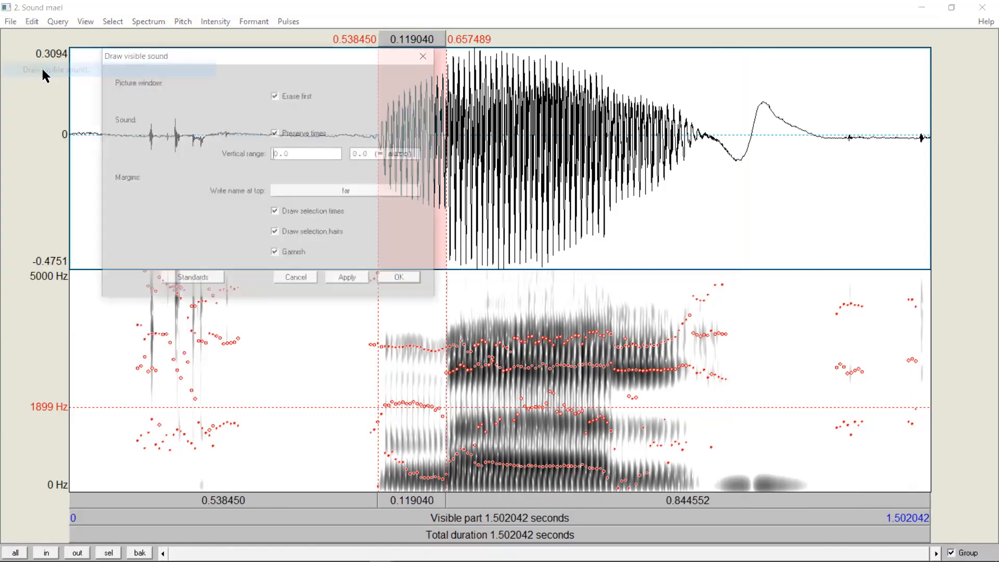
left_click(427, 55)
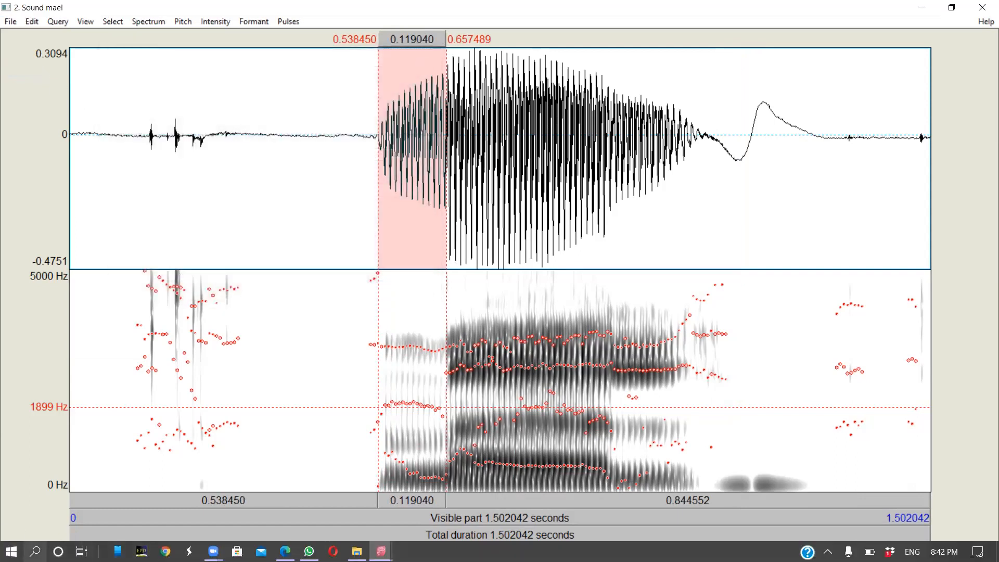
Search for and open Snipping Tool, and capture the selected opening stretch across both the waveform and the spectrogram
left_click(35, 551)
type("snip")
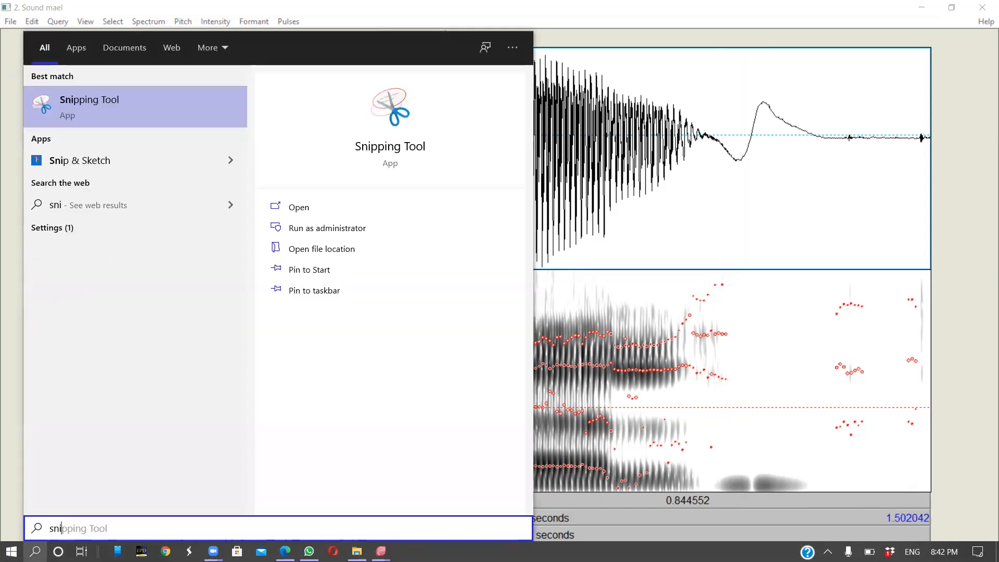
left_click(158, 104)
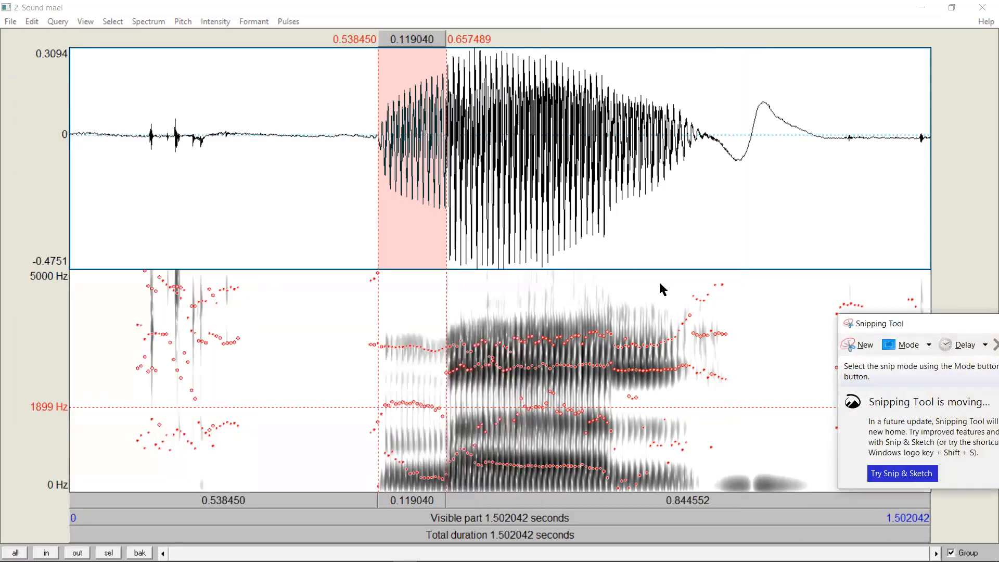
left_click(859, 344)
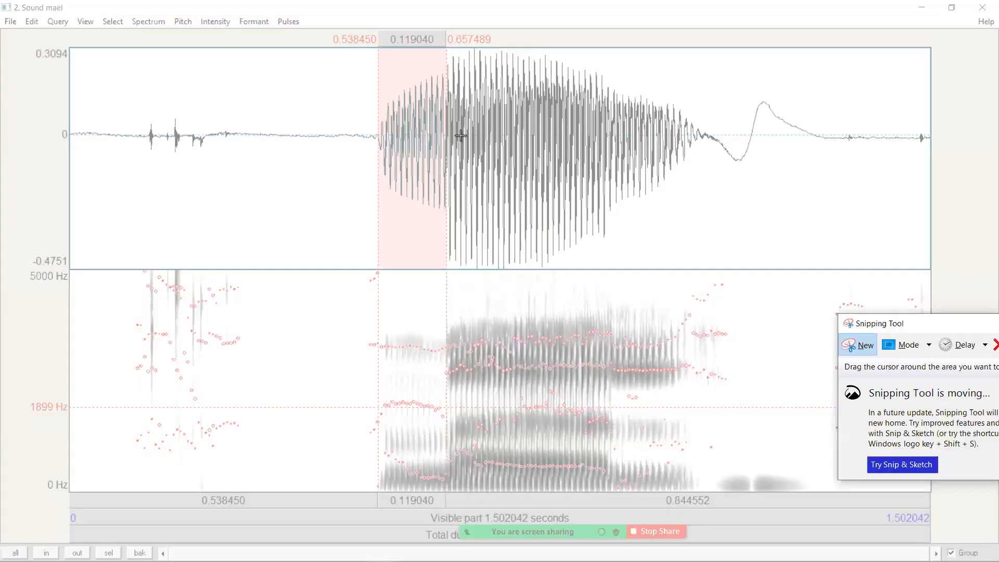
left_click_drag(388, 49, 445, 493)
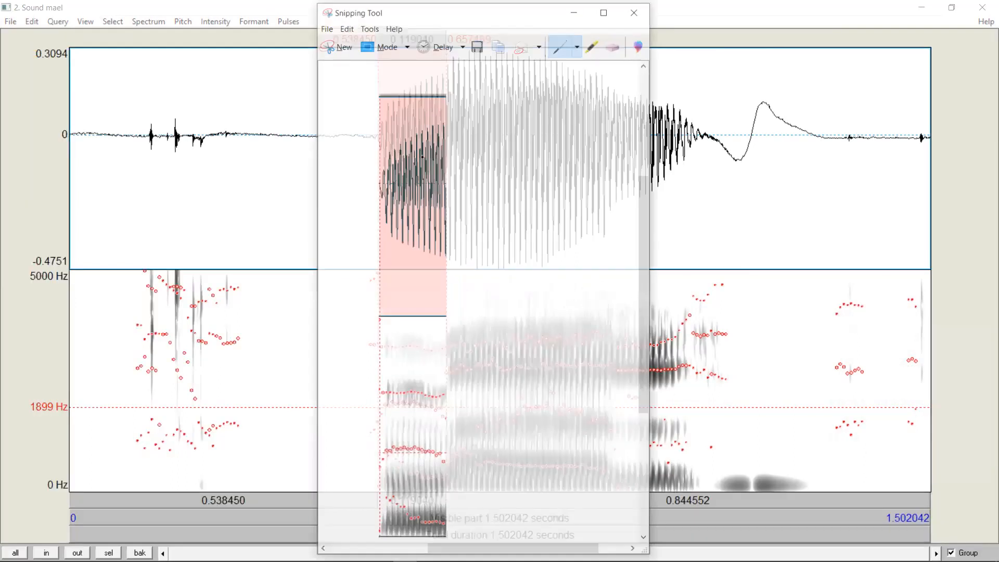
View the snip's save options, and close Snipping Tool without saving the capture
left_click(326, 26)
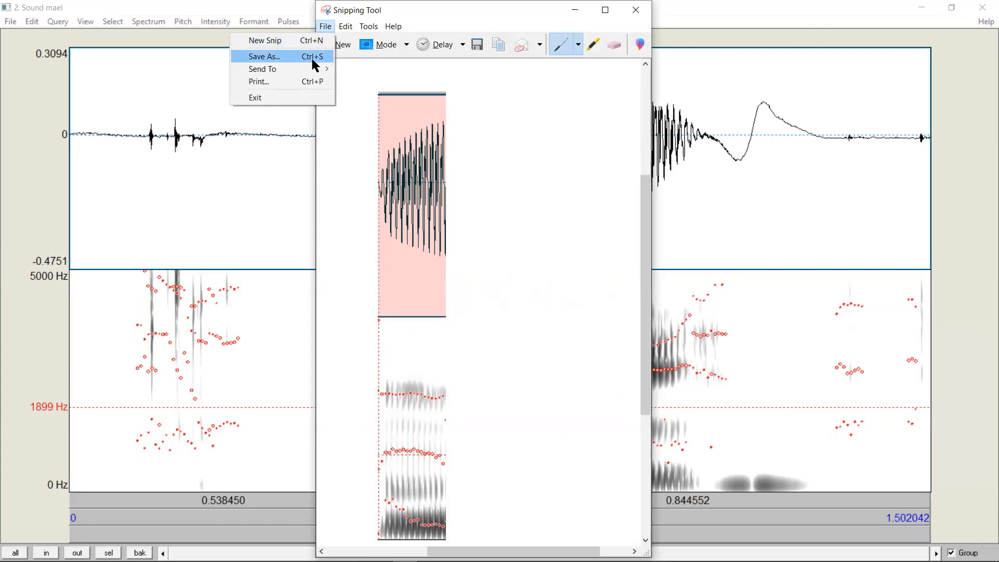
left_click(640, 14)
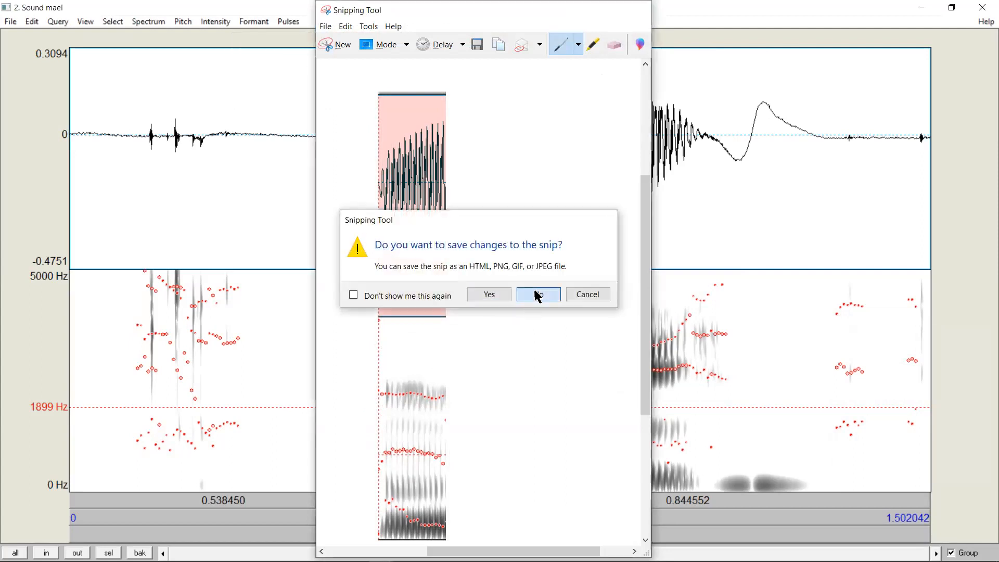
left_click(537, 293)
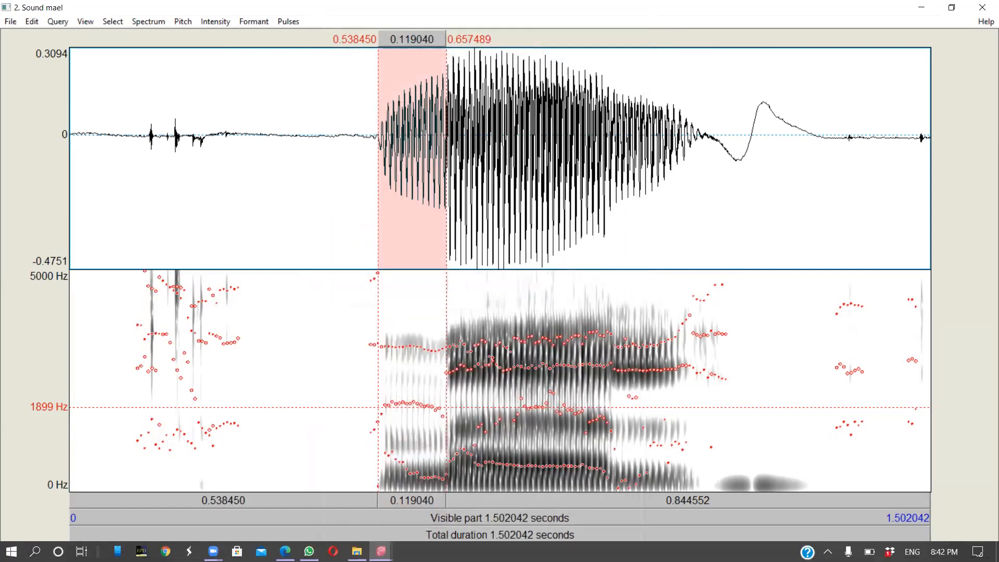
Switch to the Microsoft Edge window showing the A Course in Phonetics website
mouse_move(288, 551)
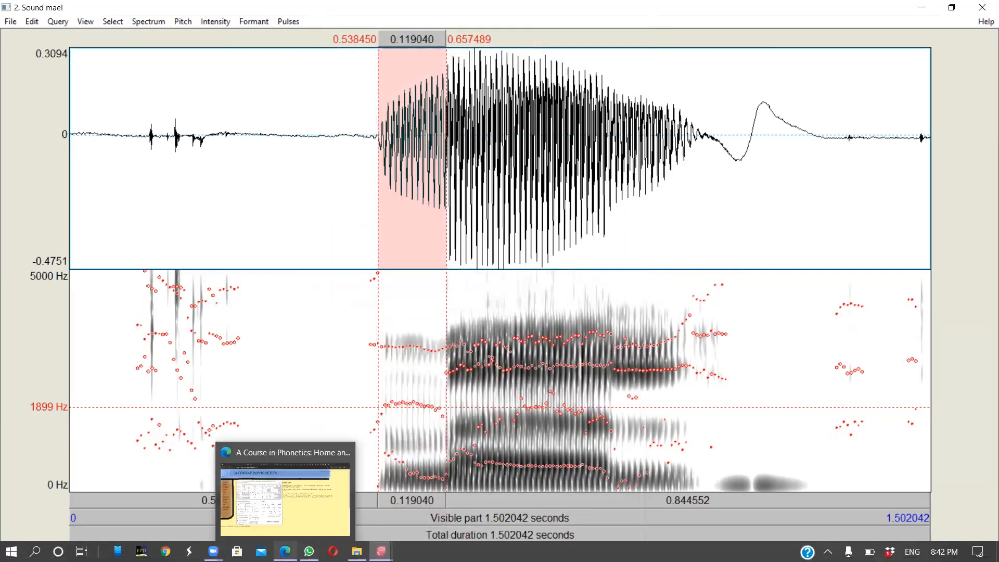
left_click(299, 537)
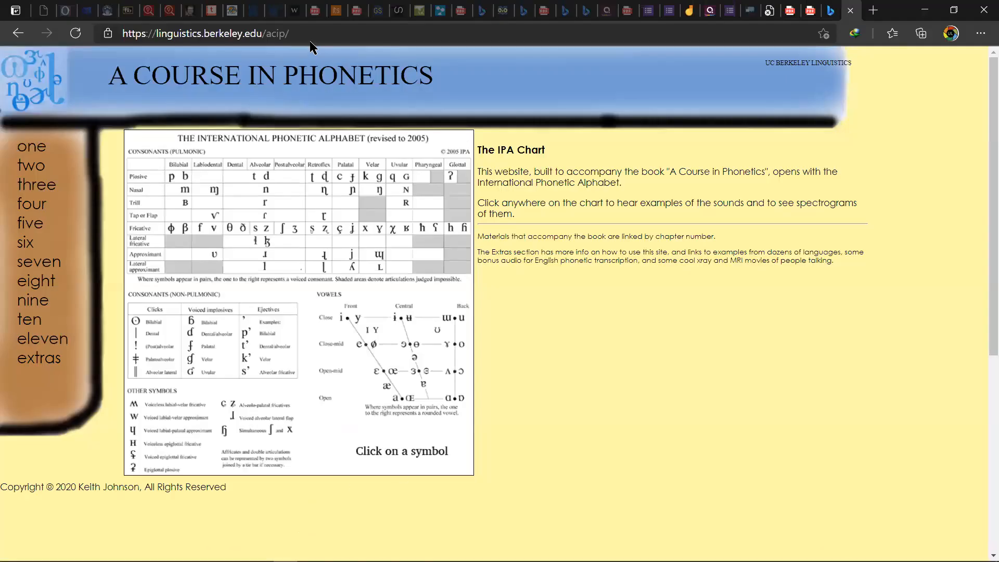
Leave the website's main IPA chart, and view the spectrogram displayed on its vowel chart
left_click(21, 32)
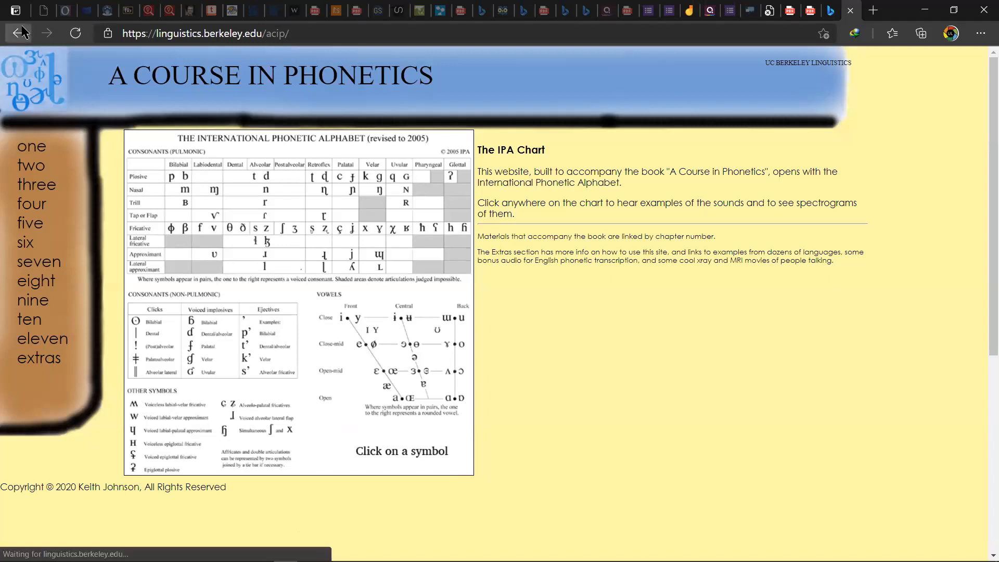
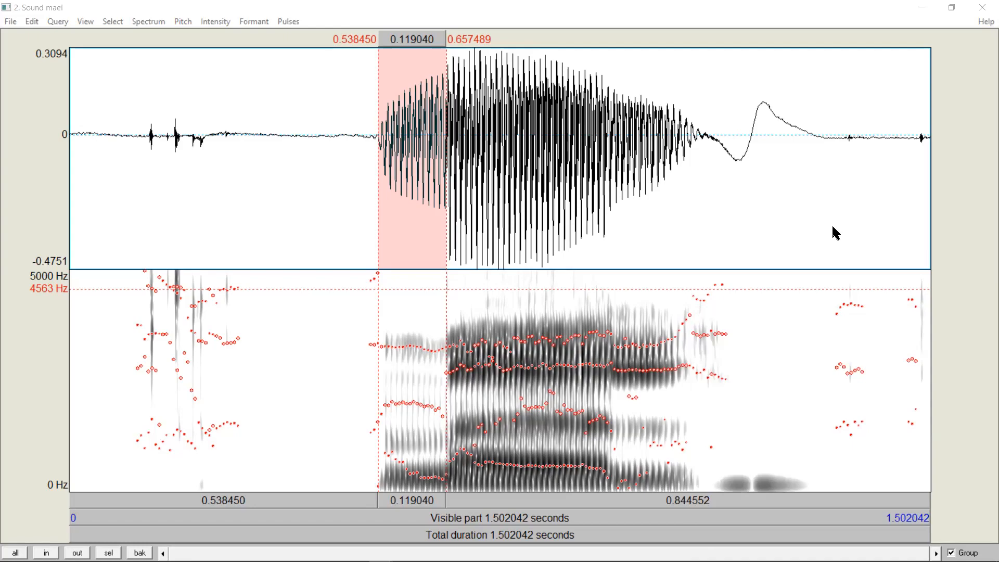
key("alt+Tab")
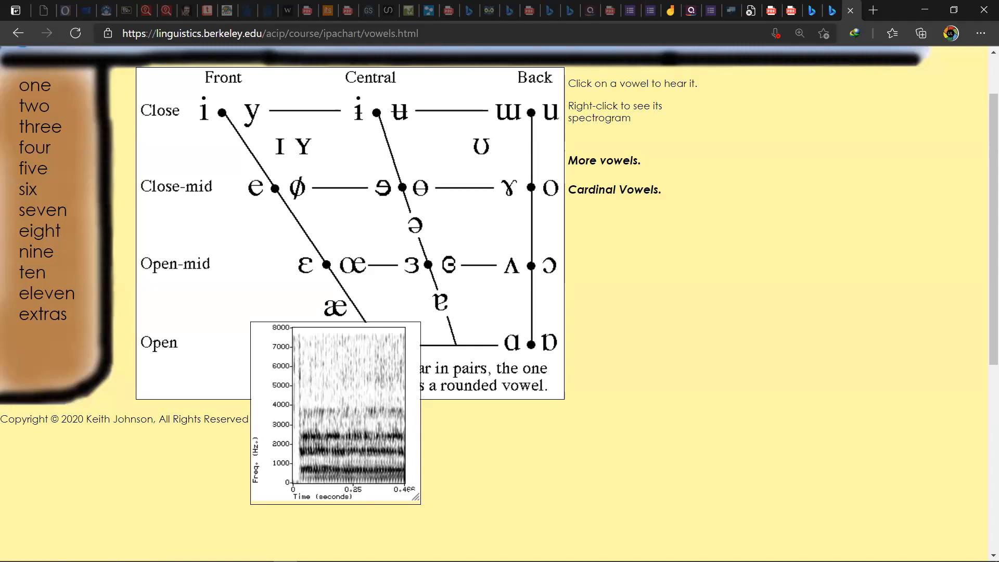
Switch to the mael sound window in Praat, and place the cursor where the vowel begins, at about 0.653 seconds and 392 Hz
key("alt+Tab")
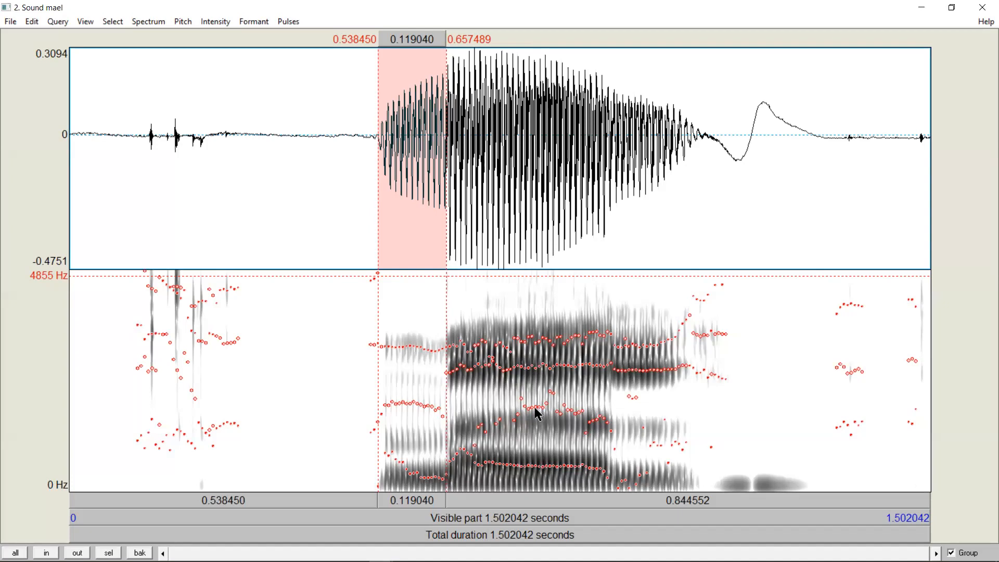
left_click(445, 474)
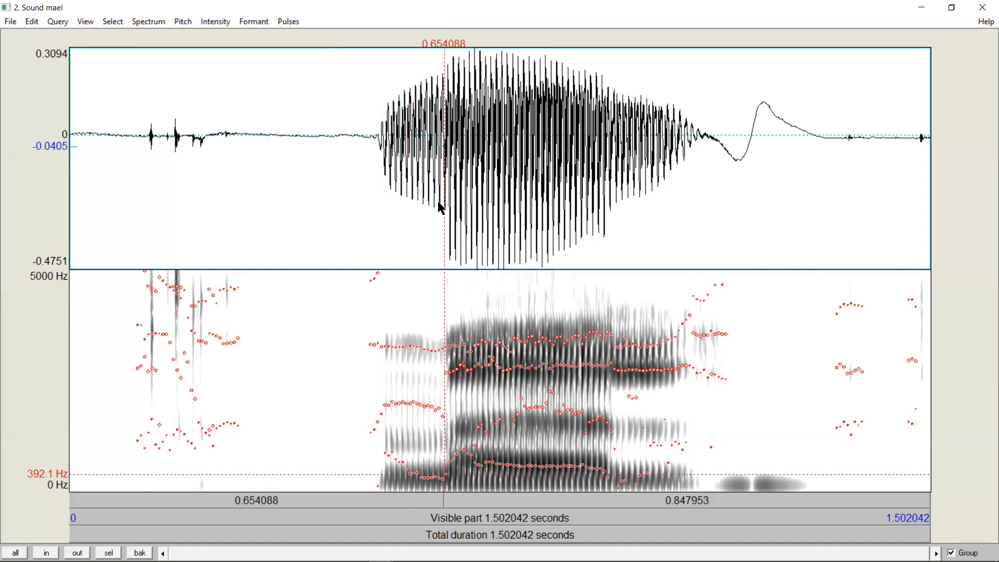
left_click(444, 231)
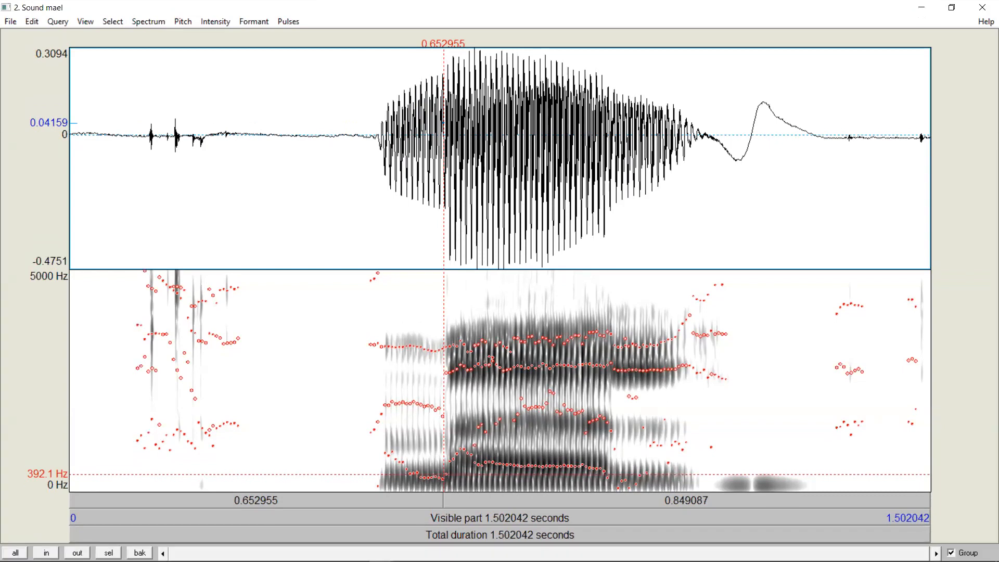
Switch to the phonetics website in Microsoft Edge, return to the IPA chart, and open its enlarged consonant chart
key("alt+Tab")
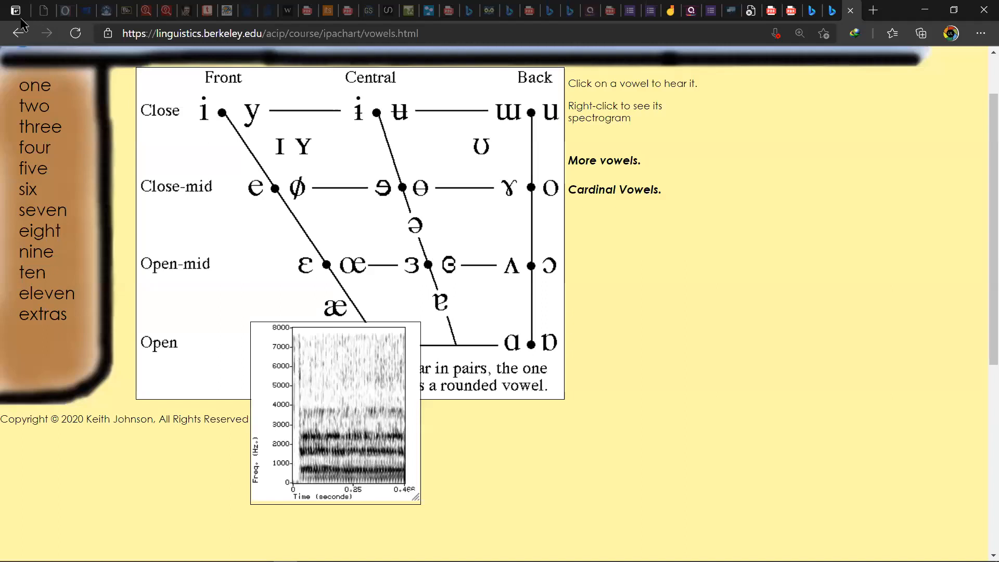
left_click(17, 34)
left_click(340, 150)
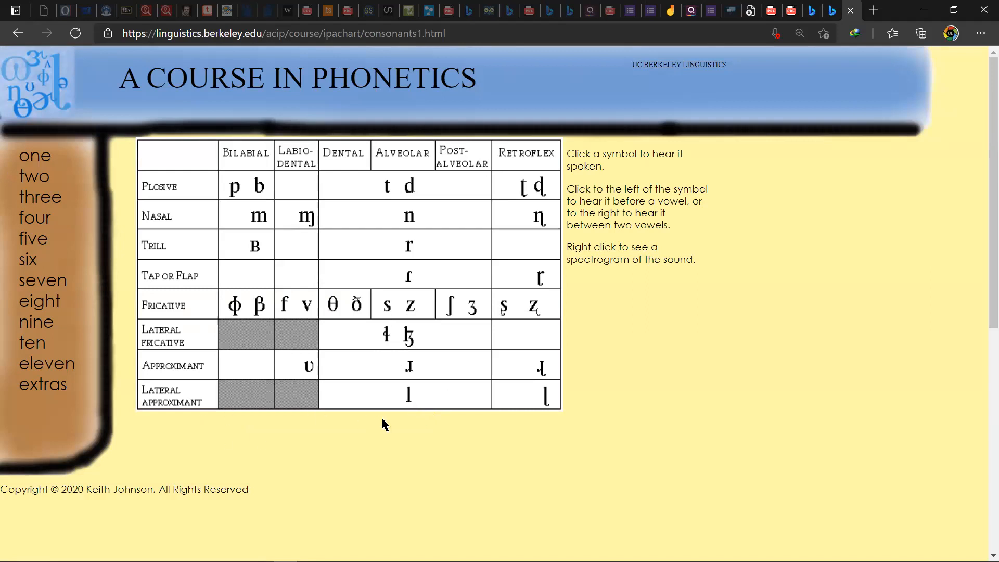
right_click(408, 400)
key("Escape")
key("ctrl+a")
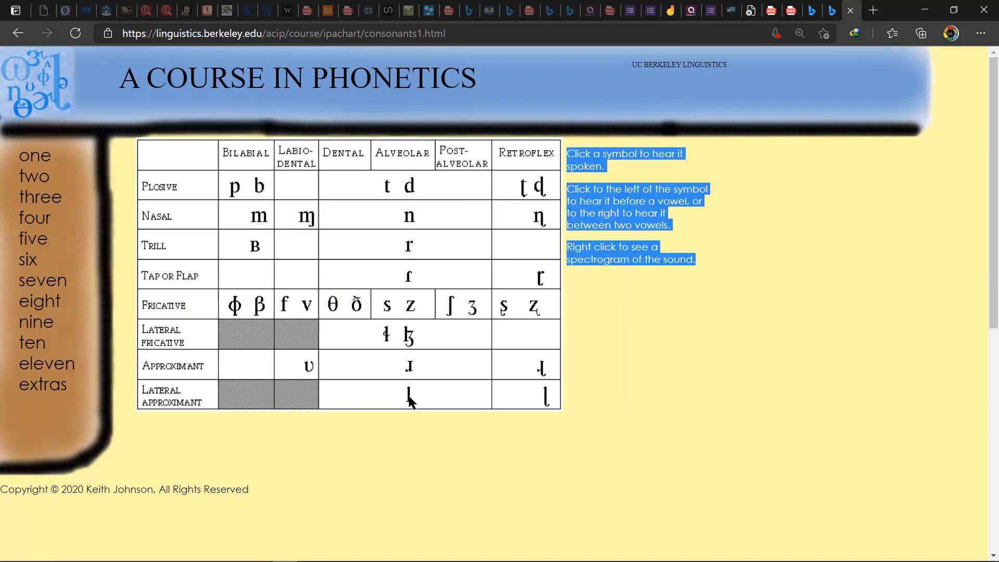
right_click(409, 399)
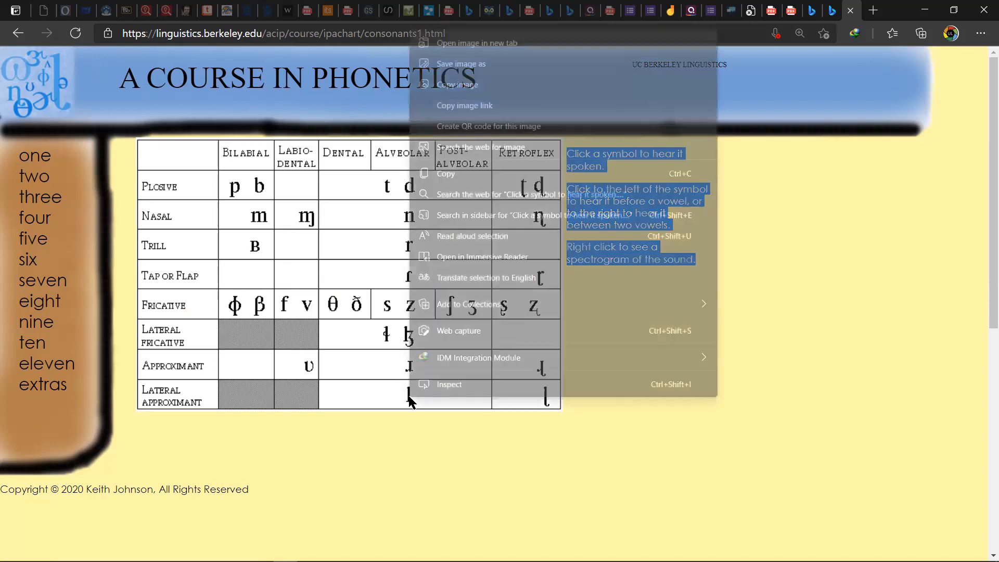
key("Escape")
Play the alveolar lateral approximant l in the consonant chart, and display its complete spectrogram
left_click(410, 395)
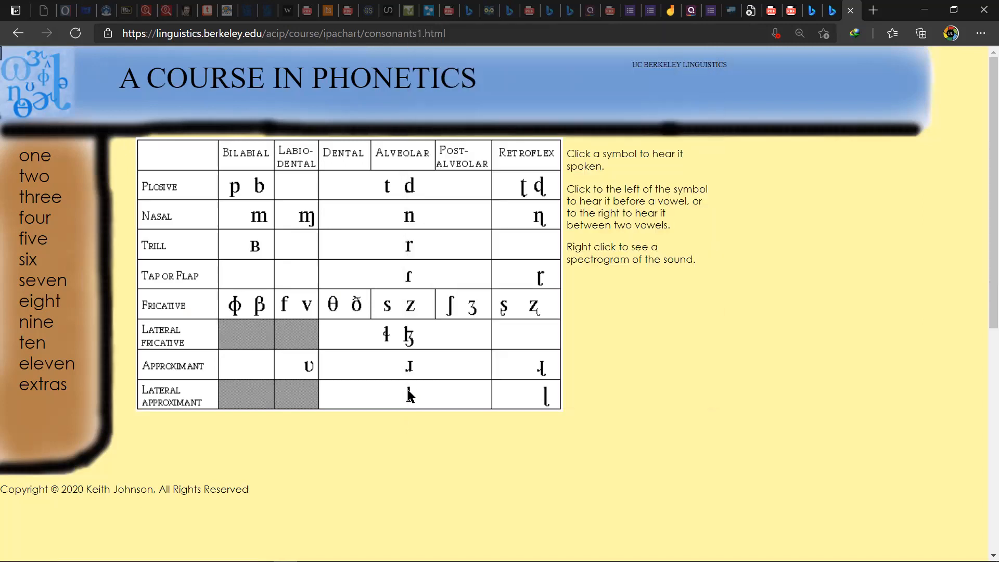
right_click(410, 396)
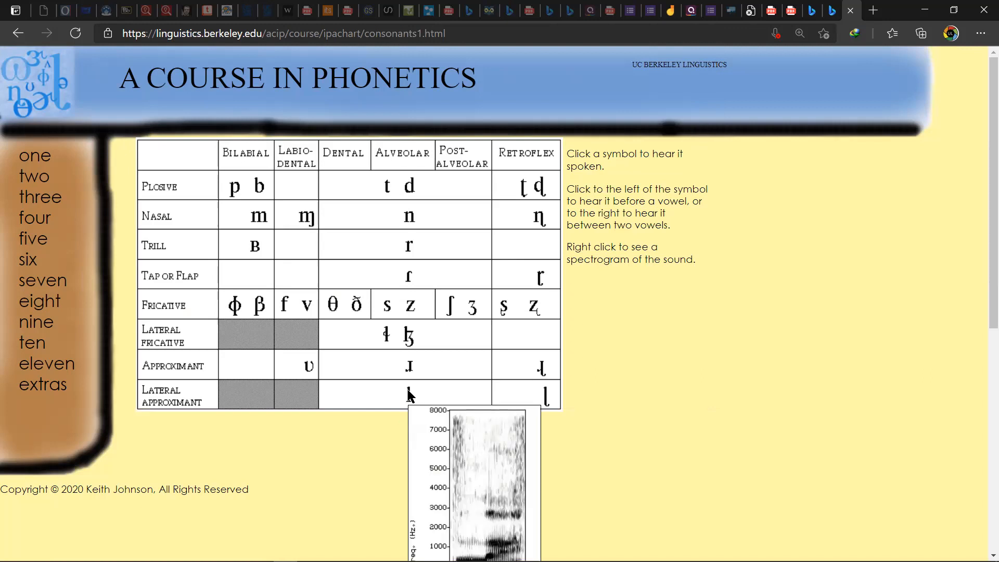
left_click_drag(985, 250, 983, 311)
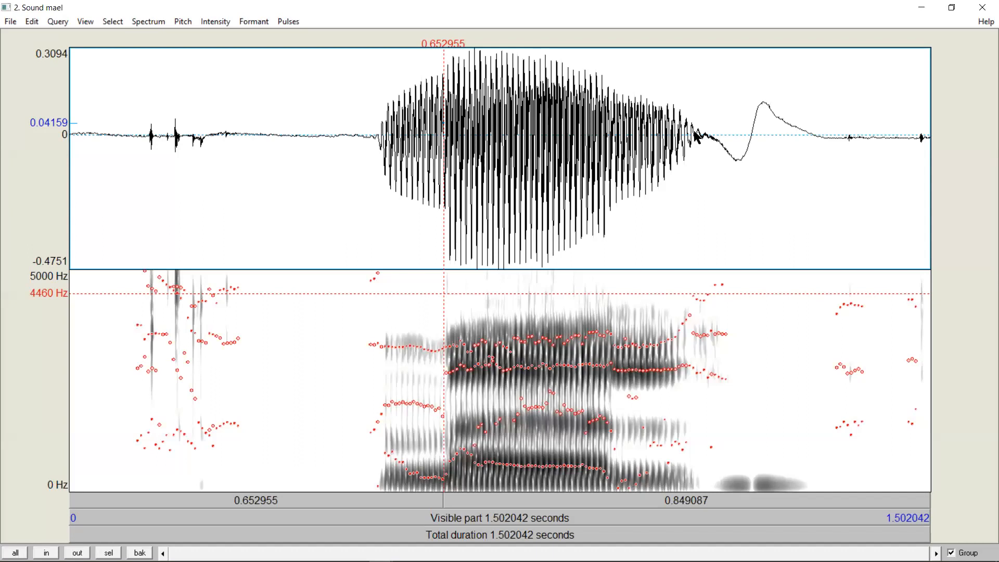
In Praat's mael sound window, select the final pulses after the vowel, about 0.151 seconds long, and play them repeatedly
left_click_drag(695, 137, 608, 139)
key("Tab")
key("Tab")
key("Tab")
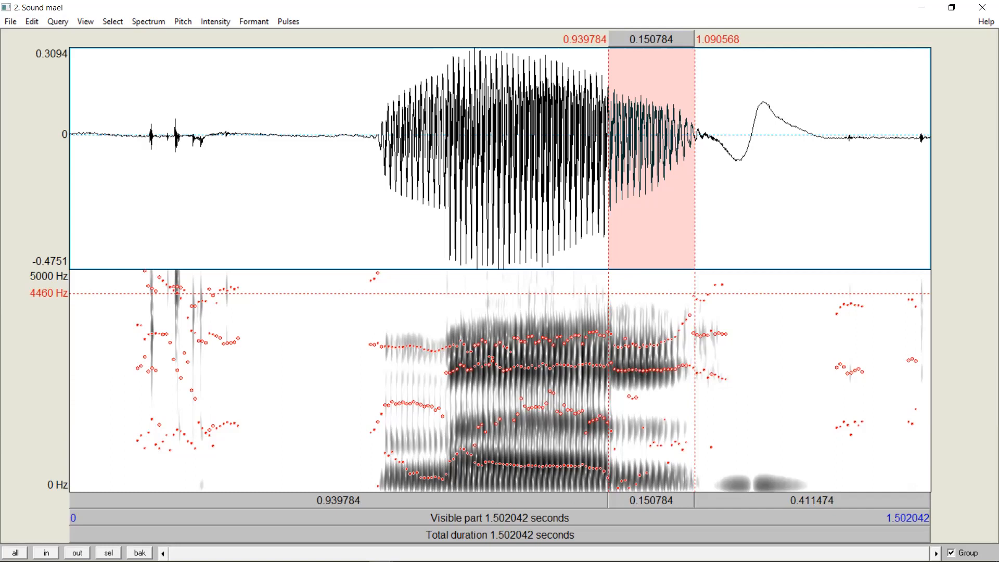
key("Tab")
key("Tab")
key("Tab")
Switch to the consonant chart in Microsoft Edge, view the spectrogram of the alveolar lateral fricative ɬ, and close it
key("alt+Tab")
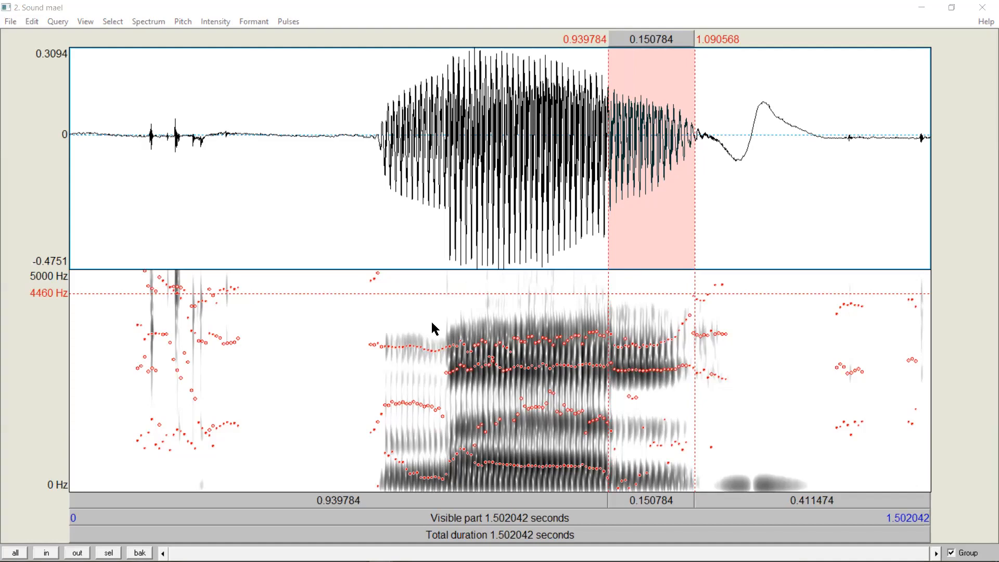
key("alt+Tab")
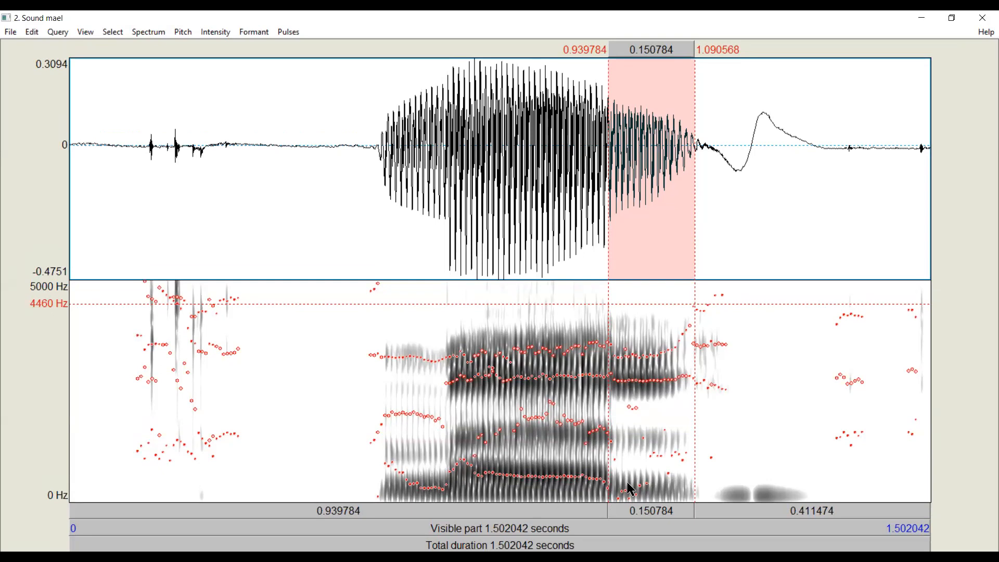
key("alt+Tab")
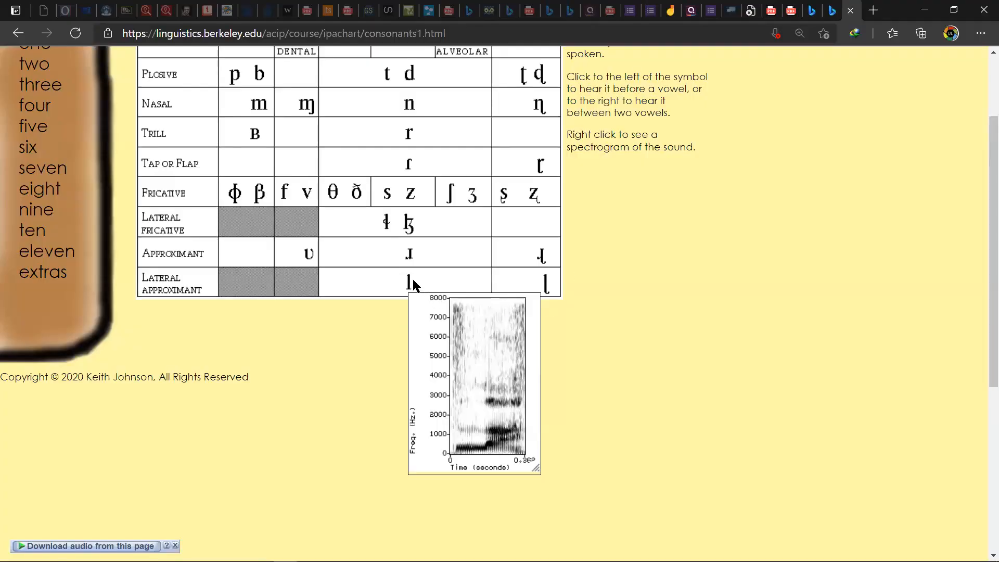
left_click(387, 224)
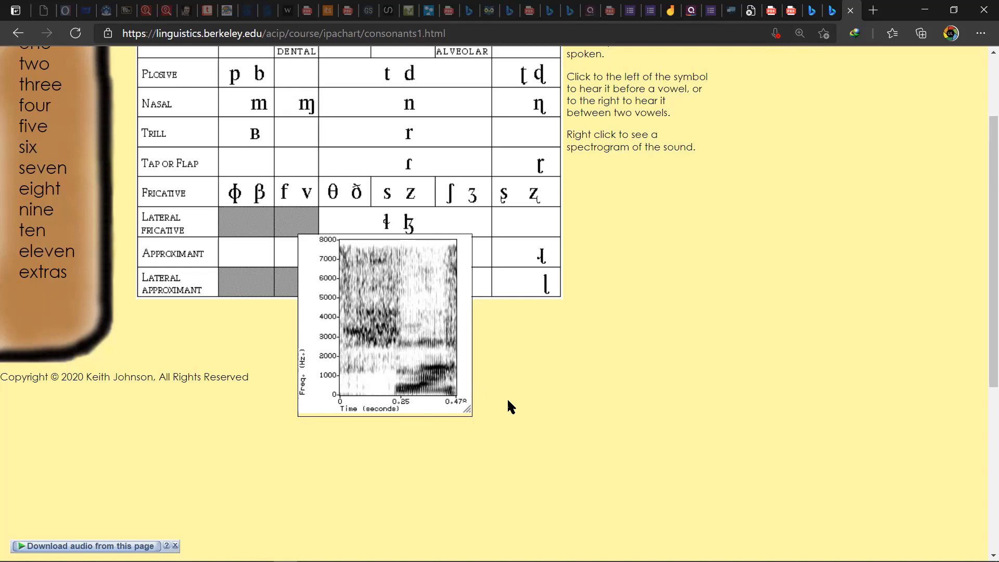
right_click(567, 352)
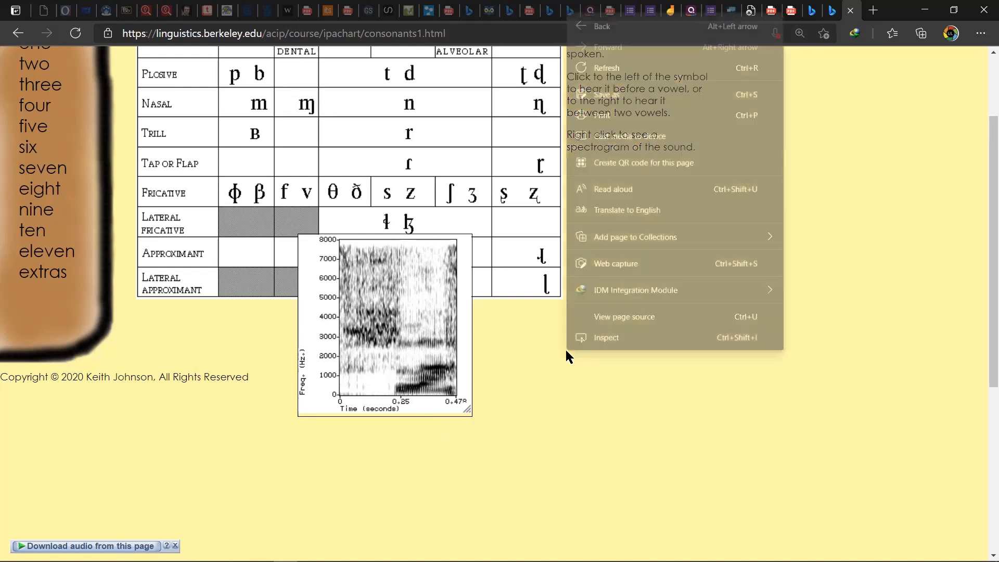
key("Escape")
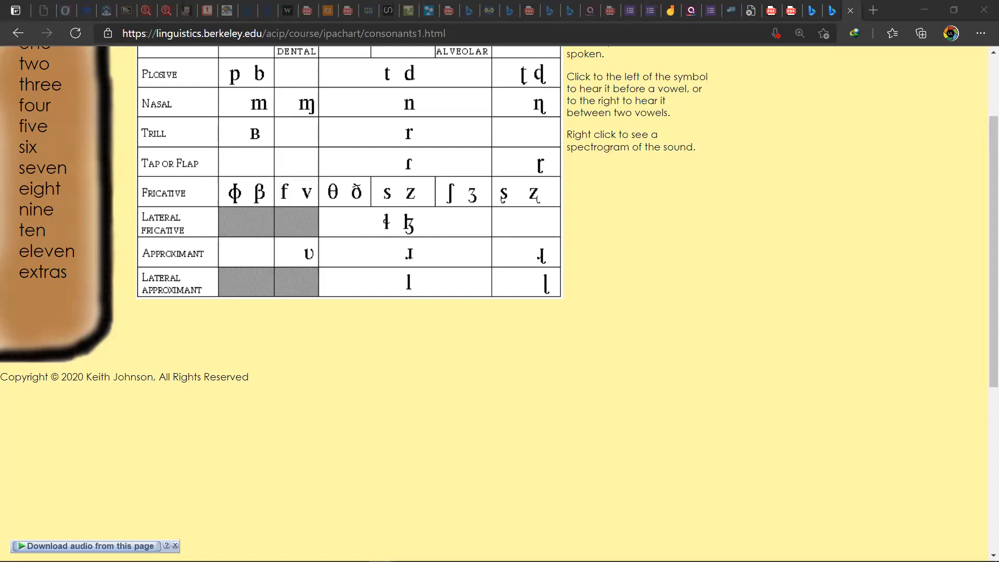
Switch to the Praat Objects window, read in the rerh sound file, and open it for viewing and editing
key("alt+Tab")
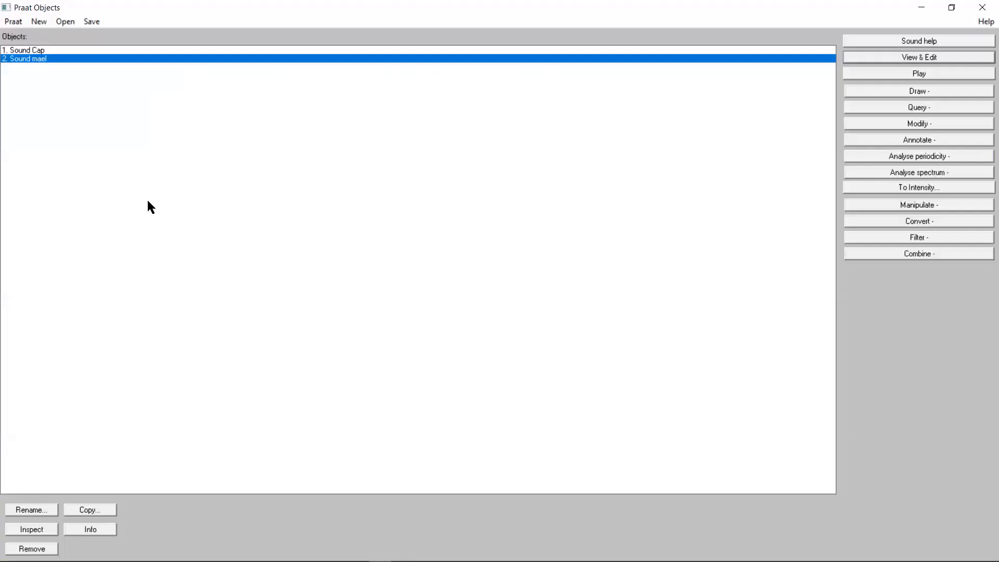
left_click(37, 22)
mouse_move(16, 27)
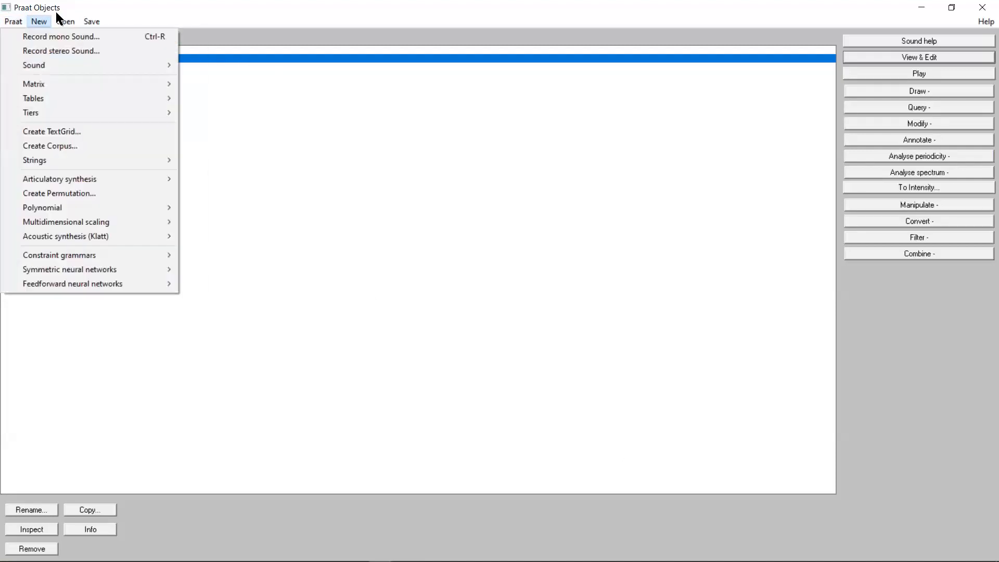
mouse_move(65, 21)
left_click(91, 38)
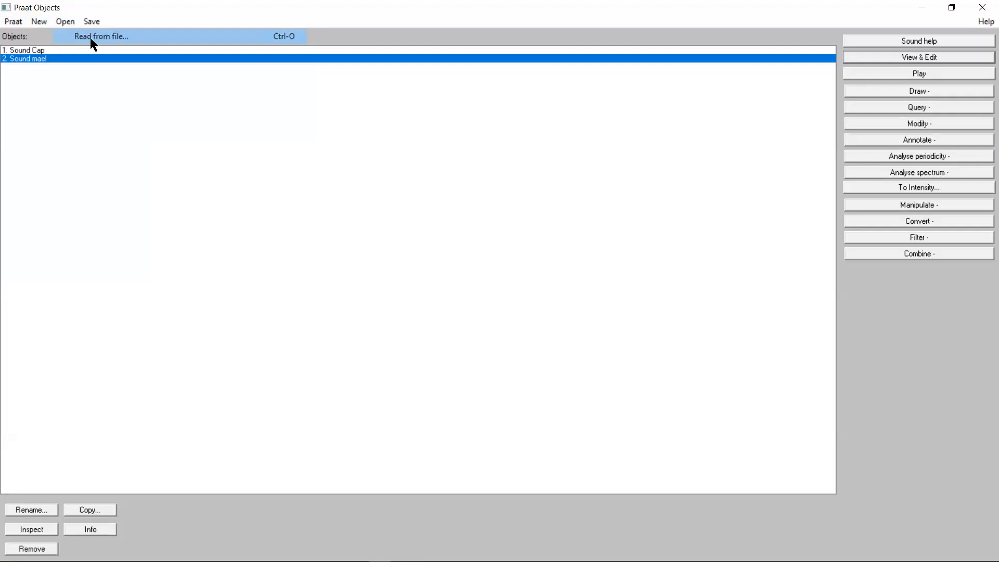
left_click_drag(767, 119, 779, 256)
double_click(215, 168)
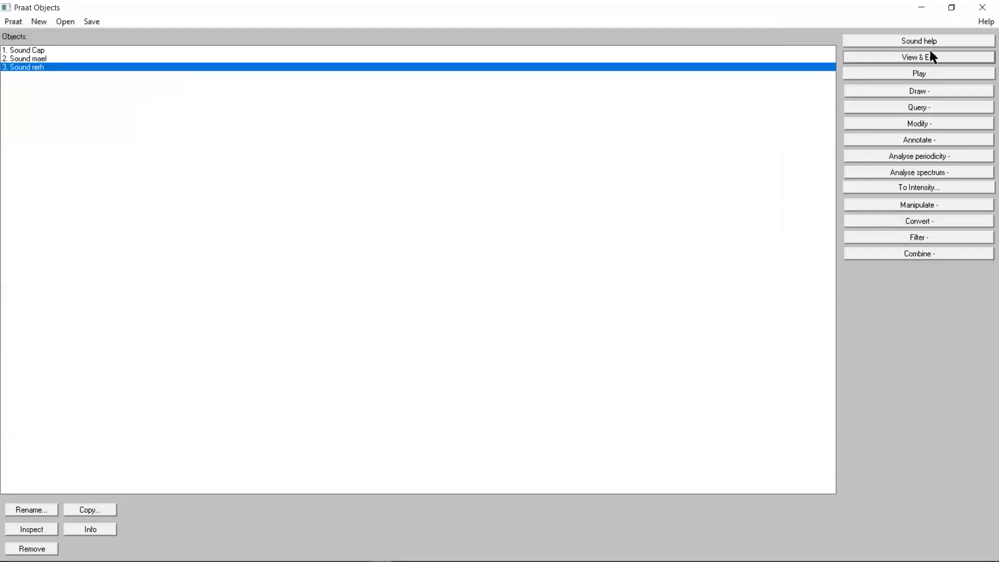
left_click(935, 56)
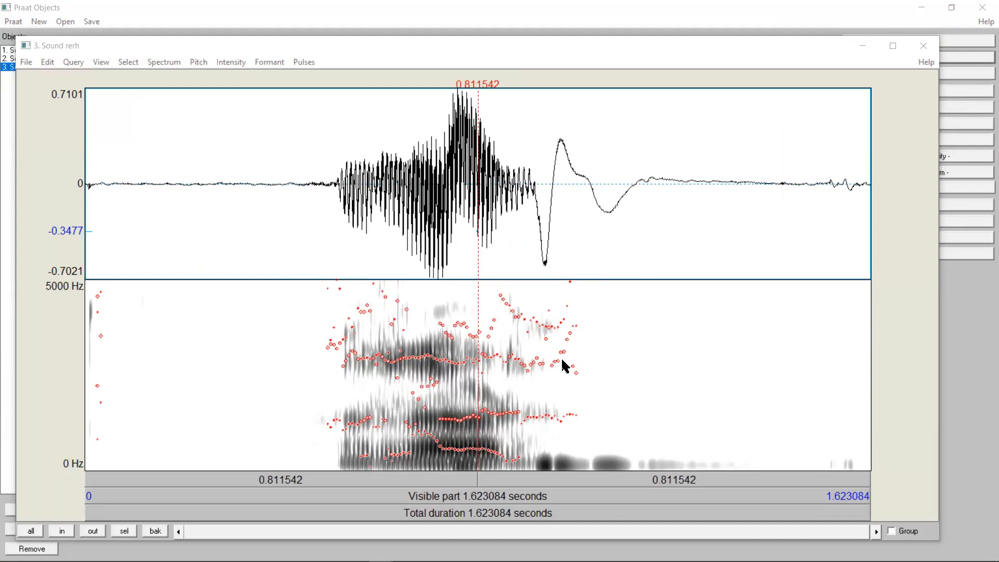
Place the cursor after the word at about 1.175 seconds and 4229 Hz, zoom in, and repeatedly play the stretch before it
left_click(654, 308)
key("ctrl+i")
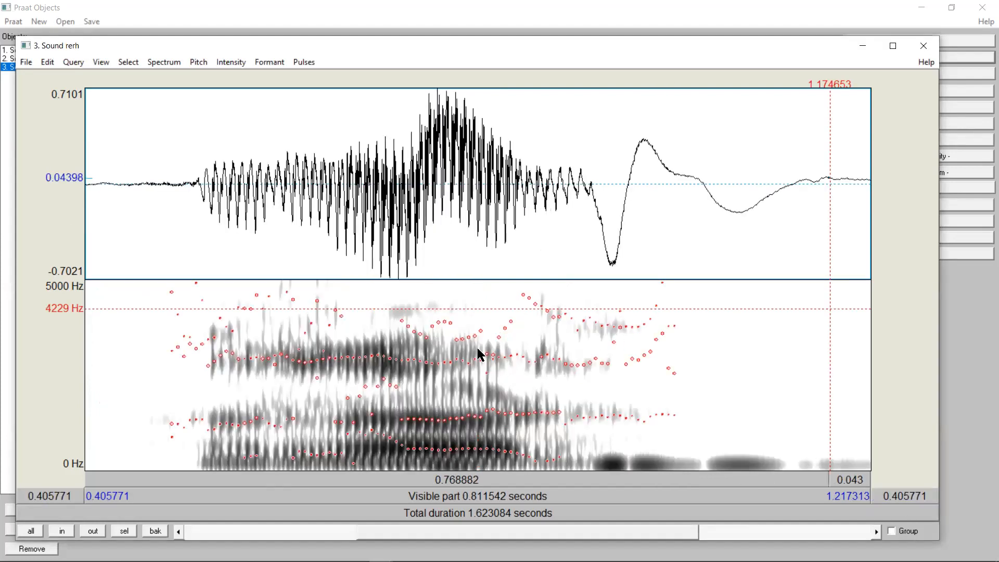
key("ctrl+o")
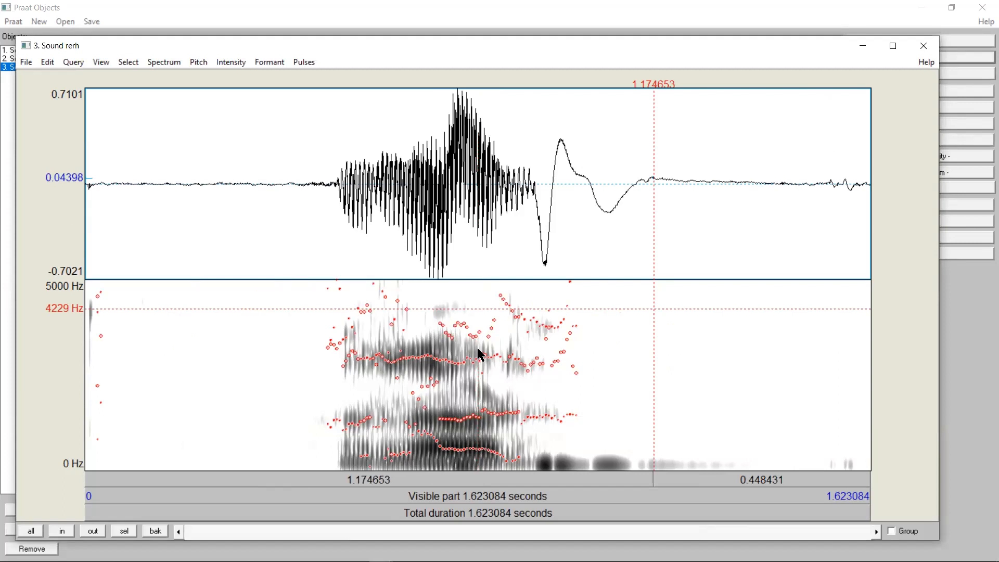
key("ctrl+i")
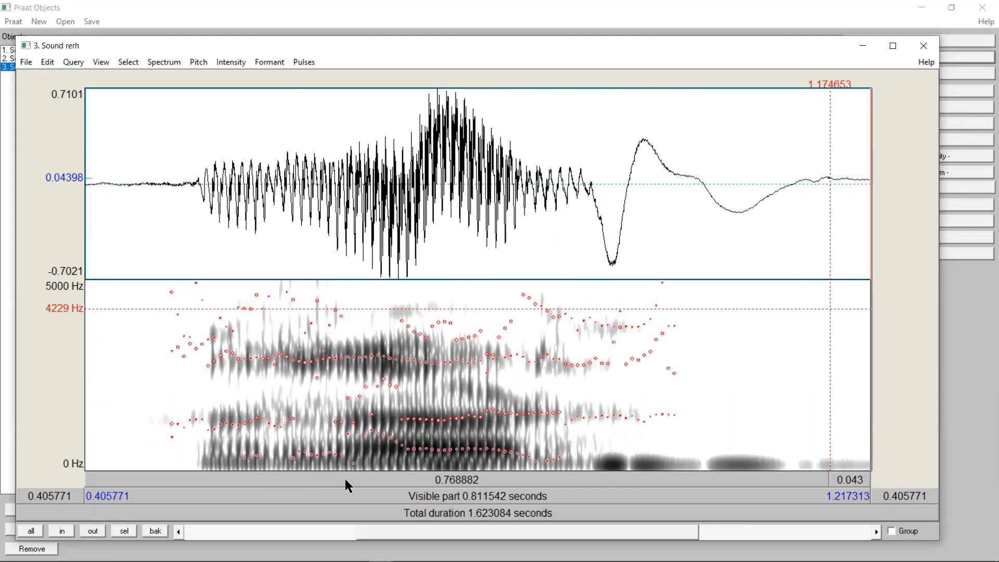
left_click(480, 480)
left_click(480, 480)
left_click(480, 480)
left_click(480, 479)
left_click(479, 480)
left_click(480, 480)
left_click(479, 480)
left_click(480, 480)
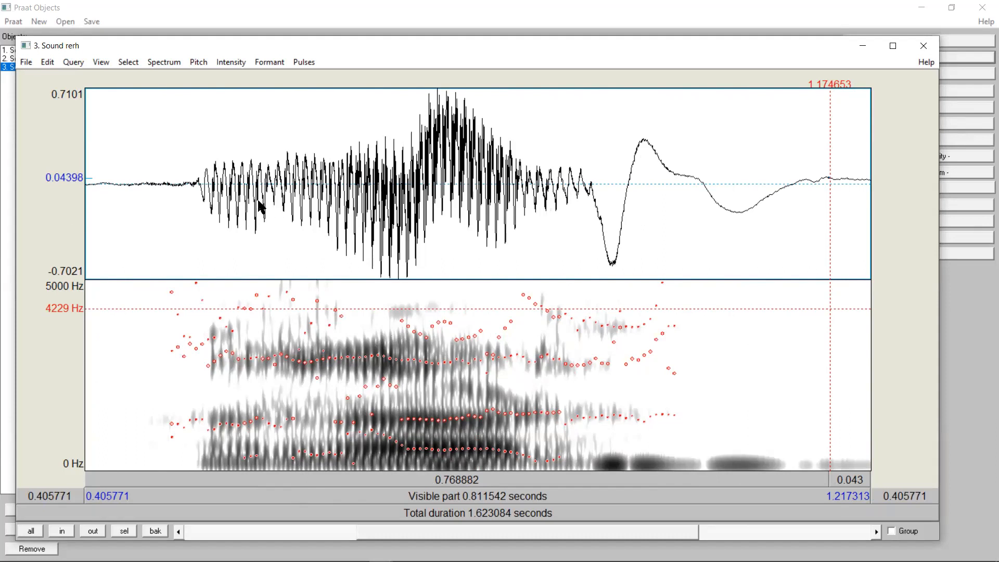
Select the opening pulses of the rerh word, refine the selection to about 0.145 seconds, and play it repeatedly
left_click_drag(336, 199, 198, 218)
left_click(298, 480)
left_click(297, 481)
left_click(298, 481)
left_click_drag(344, 238, 203, 244)
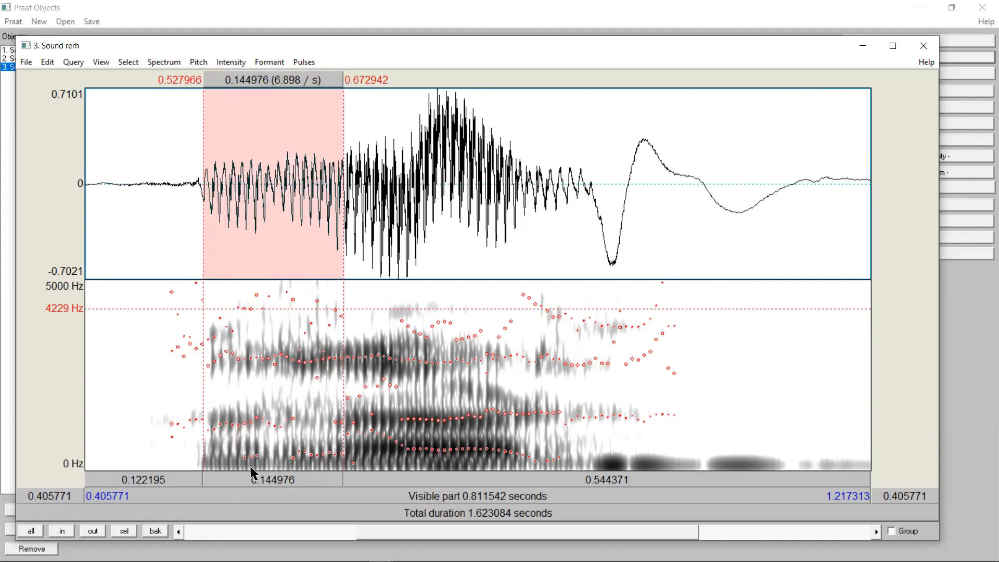
left_click(280, 480)
left_click(281, 479)
left_click(281, 480)
Select and play the middle stretch leading up to the waveform's peak, about 0.089 seconds long, and clear the selection
left_click_drag(426, 231, 339, 232)
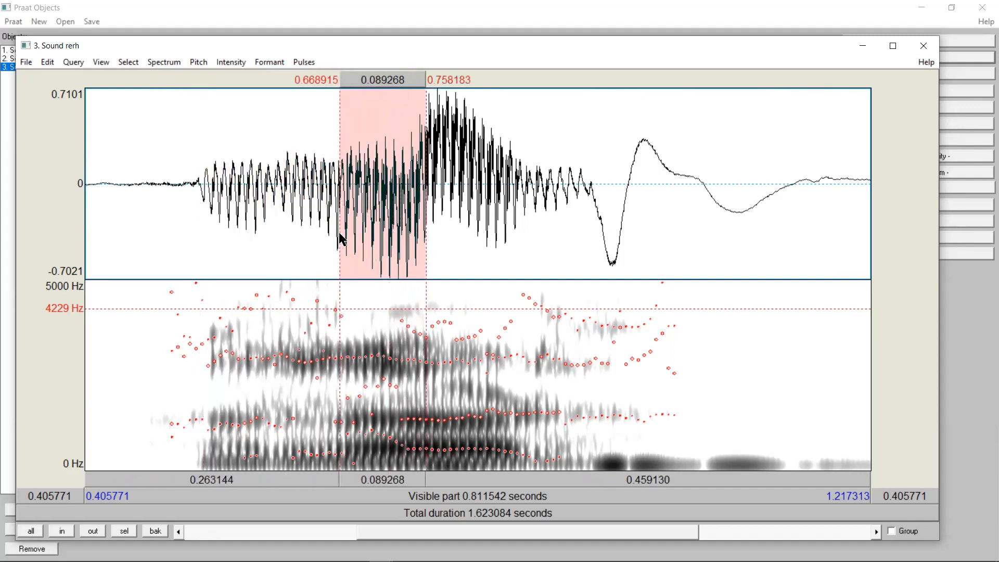
left_click(393, 476)
left_click(432, 259)
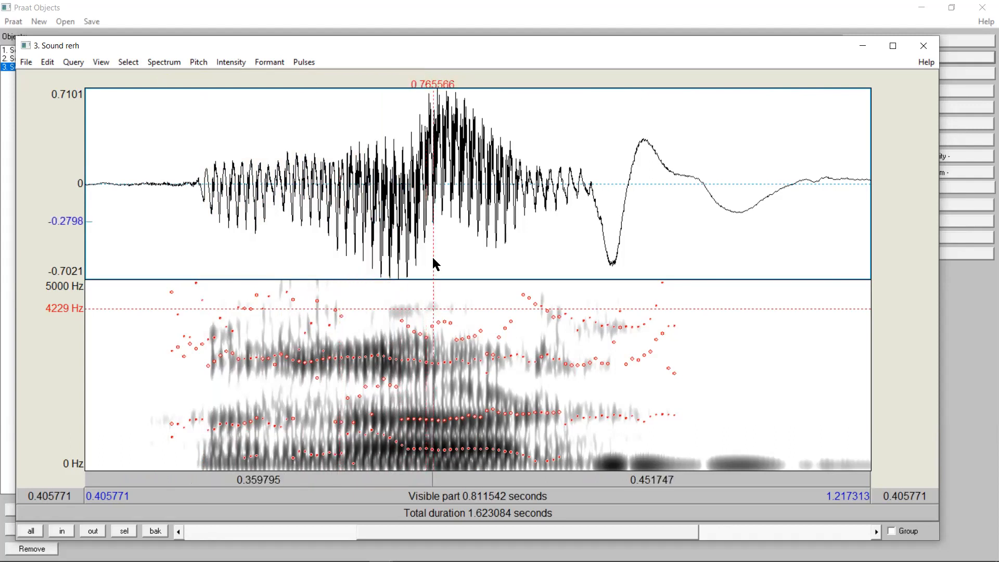
Select the stretch from the waveform's peak through its decay, about 0.098 seconds long, and play it several times
left_click_drag(428, 221, 521, 239)
left_click(491, 479)
left_click(492, 479)
left_click(491, 480)
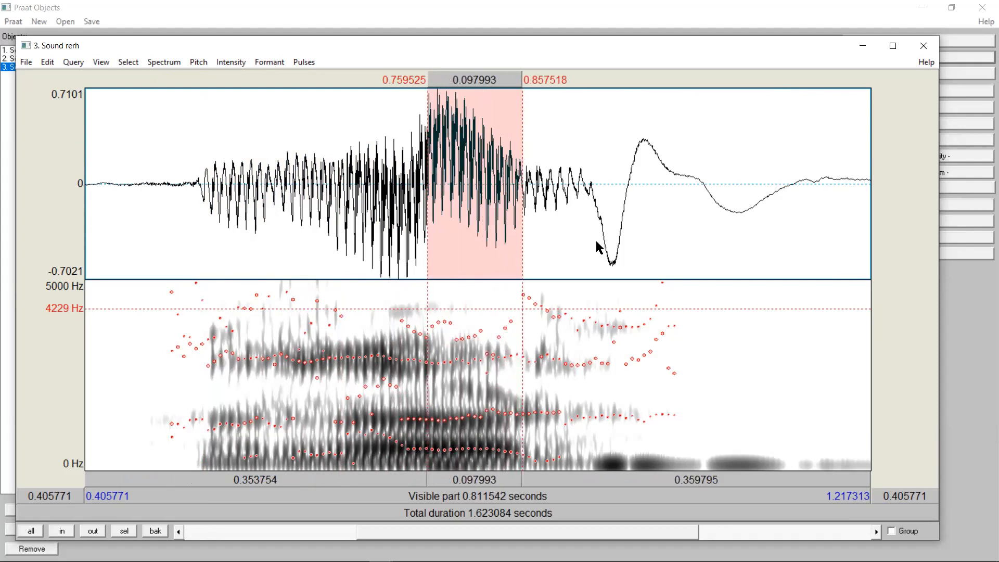
Select the stretch from the waveform's peak to the end of the pulses, about 0.163 seconds long, and play it repeatedly
left_click_drag(585, 197, 432, 218)
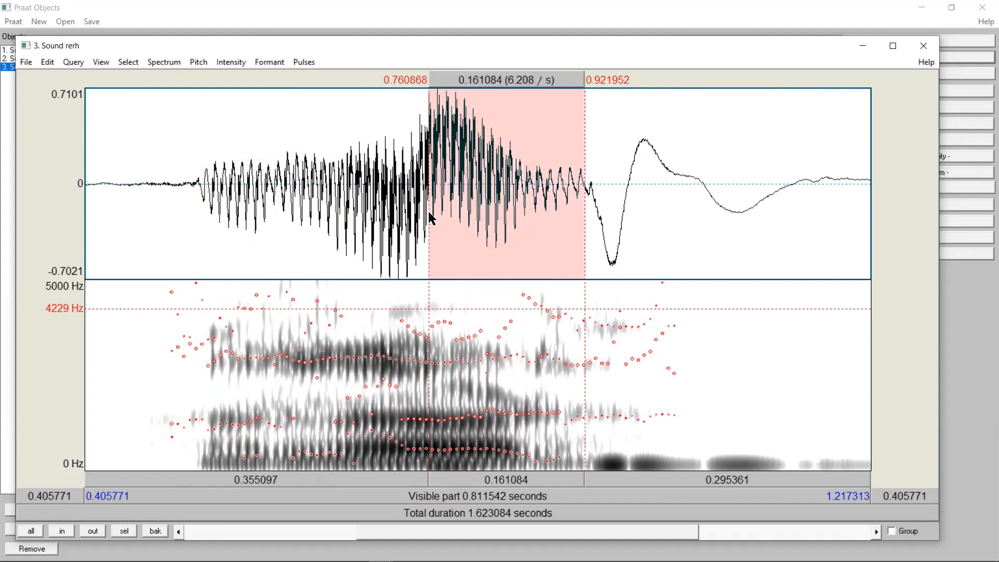
left_click(477, 469)
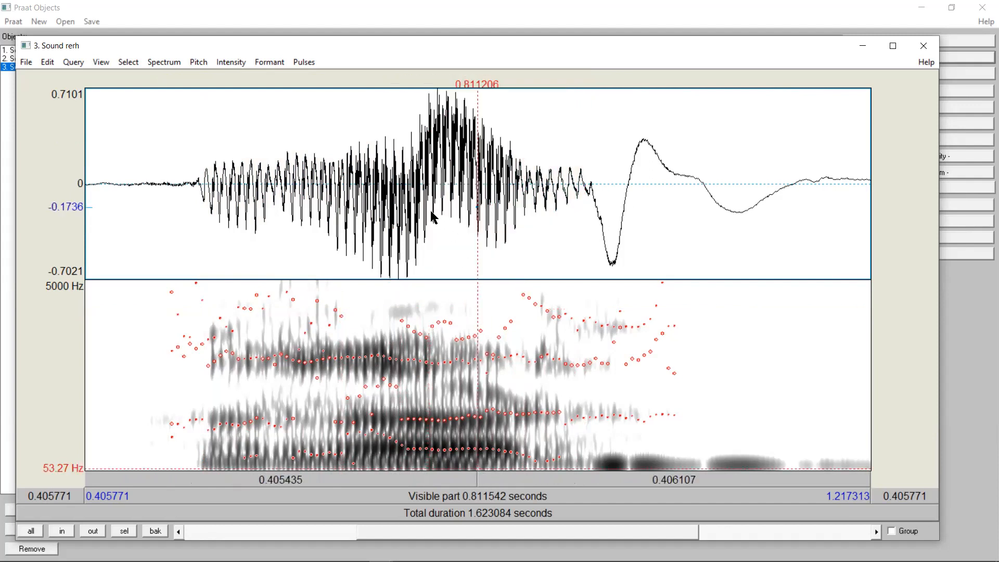
left_click_drag(428, 218, 586, 253)
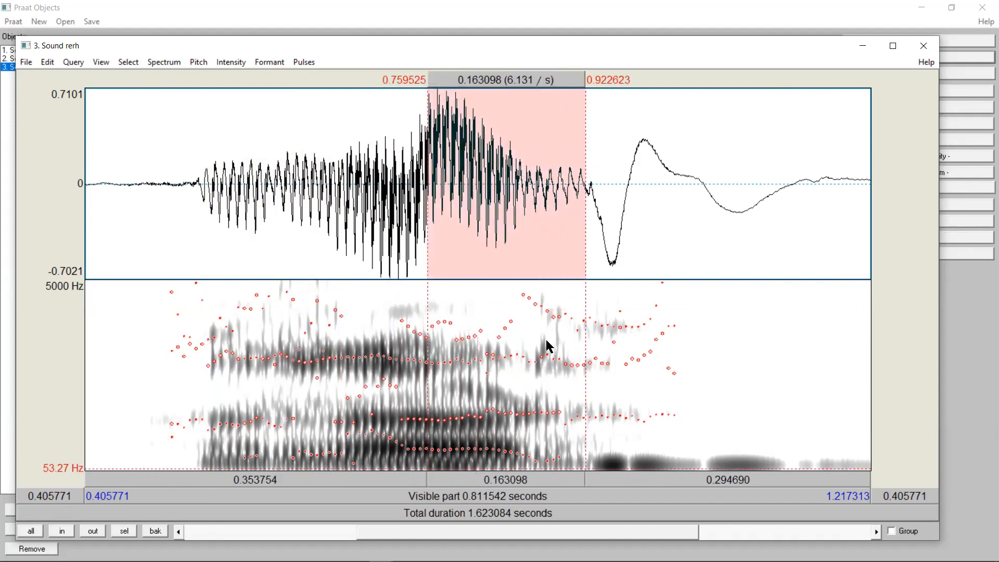
left_click(500, 482)
left_click(499, 481)
left_click(500, 481)
left_click(498, 483)
left_click(498, 483)
Select a stretch about 0.126 seconds long from just after the peak to the last pulses and play it several times
left_click(462, 197)
left_click_drag(462, 197, 585, 249)
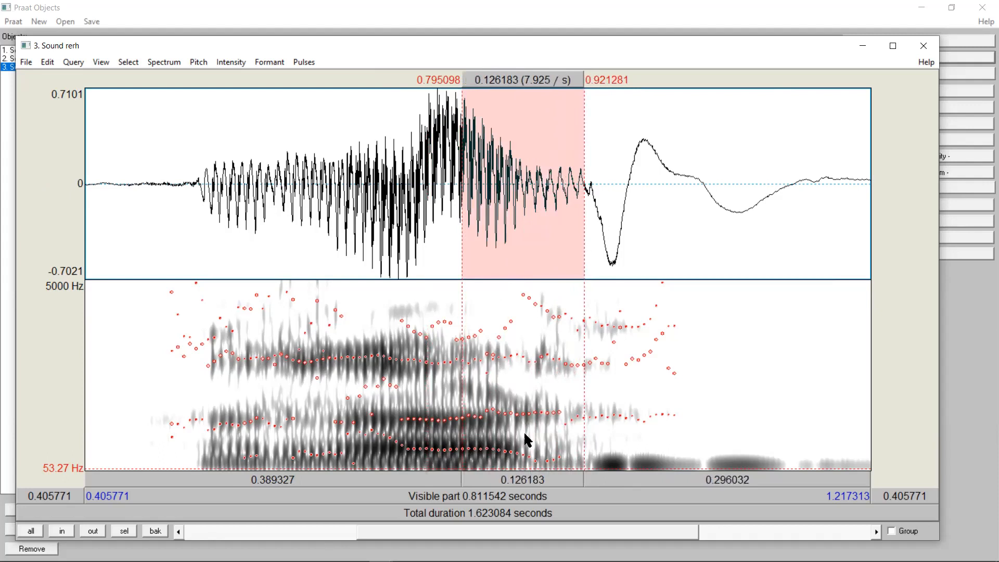
left_click(519, 476)
left_click(518, 477)
left_click(518, 477)
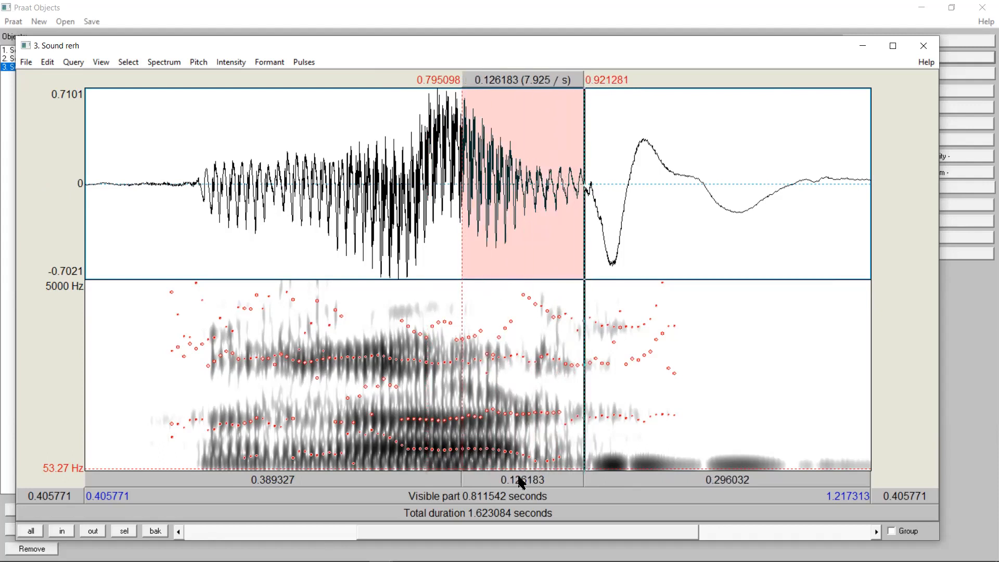
left_click(519, 477)
left_click(518, 477)
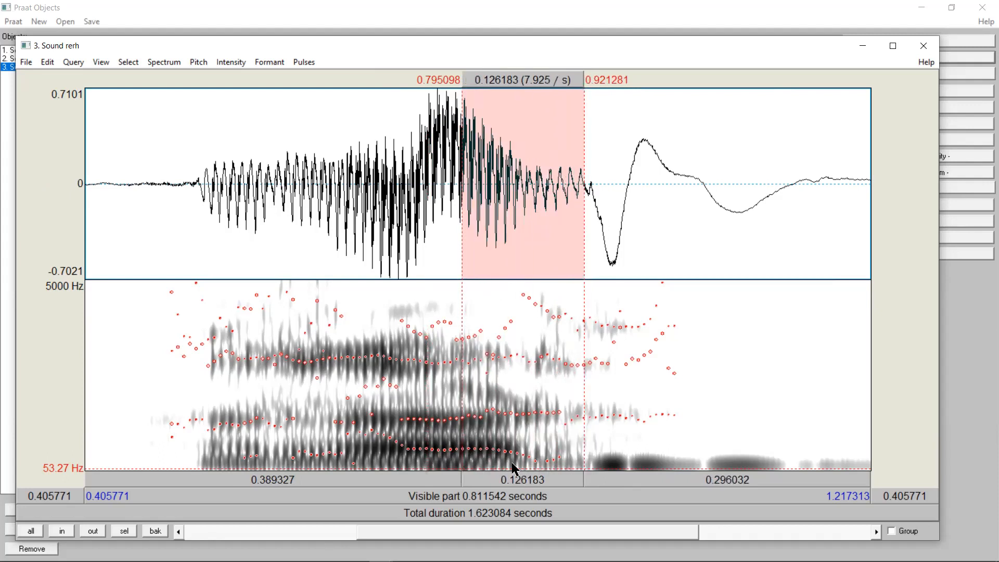
Select the high-amplitude stretch around the peak, about 0.183 seconds long, play it several times, and clear the selection
left_click(516, 455)
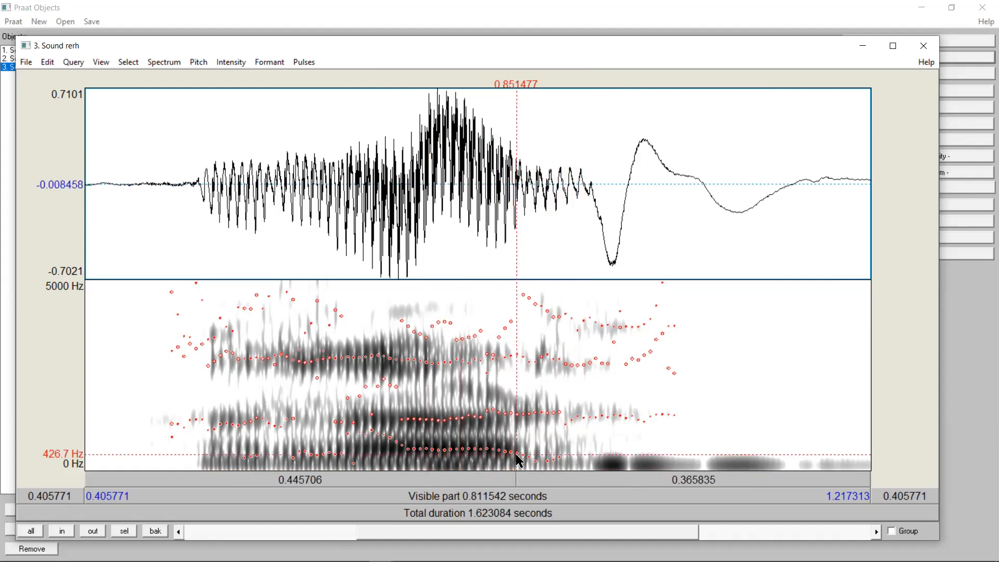
mouse_move(518, 461)
left_mouse_down()
mouse_move(444, 466)
mouse_move(328, 454)
mouse_move(343, 461)
left_mouse_up()
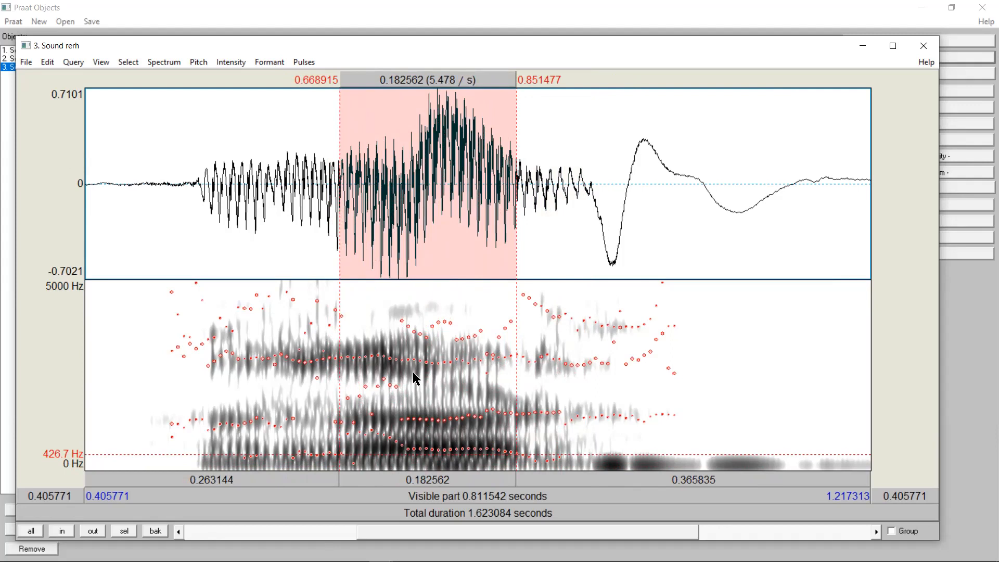
left_click(428, 480)
left_click(427, 480)
left_click(427, 480)
left_click(575, 447)
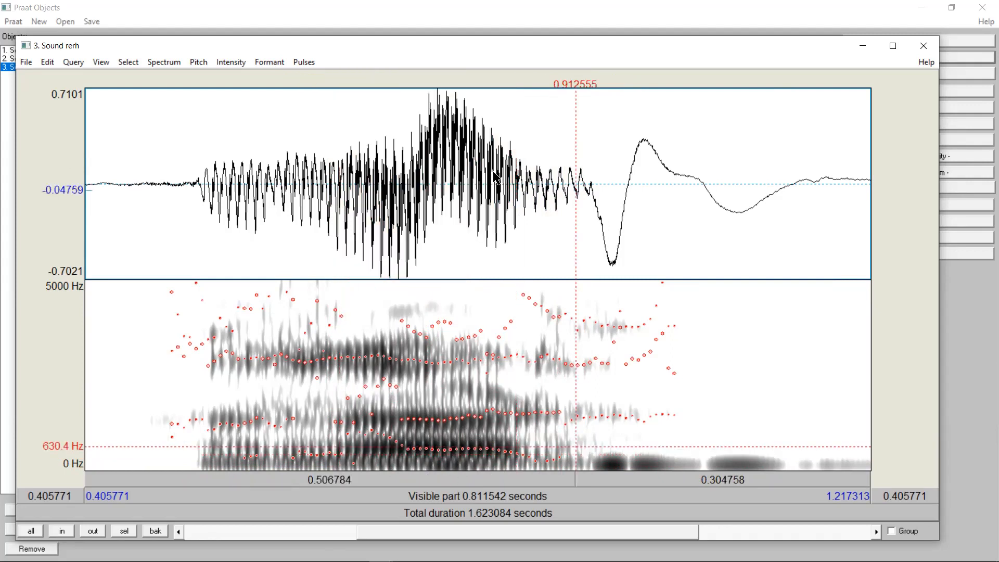
Select the decaying stretch after the peak, about 0.129 seconds long, and play it
left_click_drag(471, 170, 595, 268)
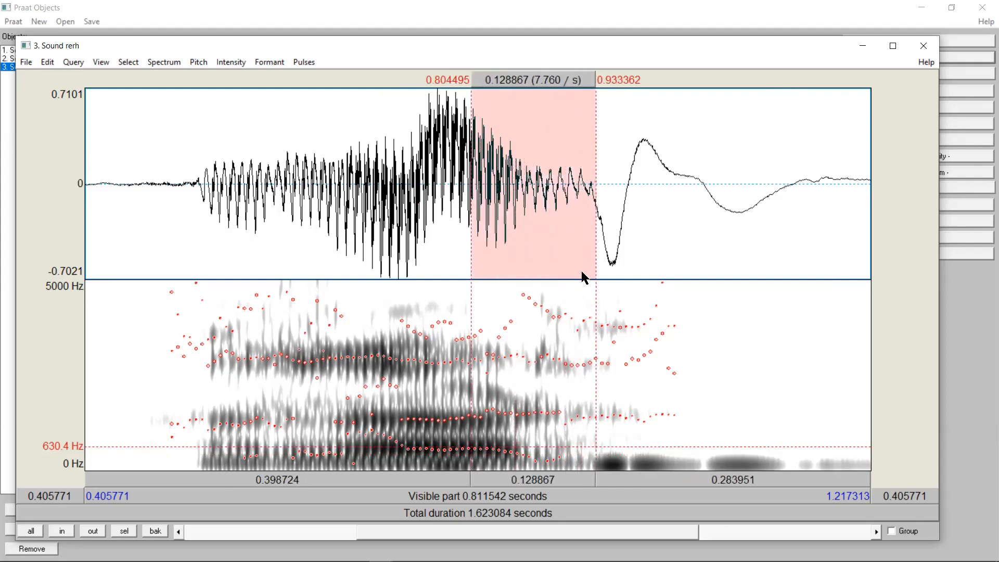
left_click(529, 475)
left_click(528, 474)
Reselect the decaying stretch slightly earlier, from about 0.798 to 0.924 seconds, and play it repeatedly
left_click_drag(466, 470, 590, 479)
left_click(541, 478)
left_click(541, 478)
left_click(541, 479)
left_click(542, 479)
left_click(541, 479)
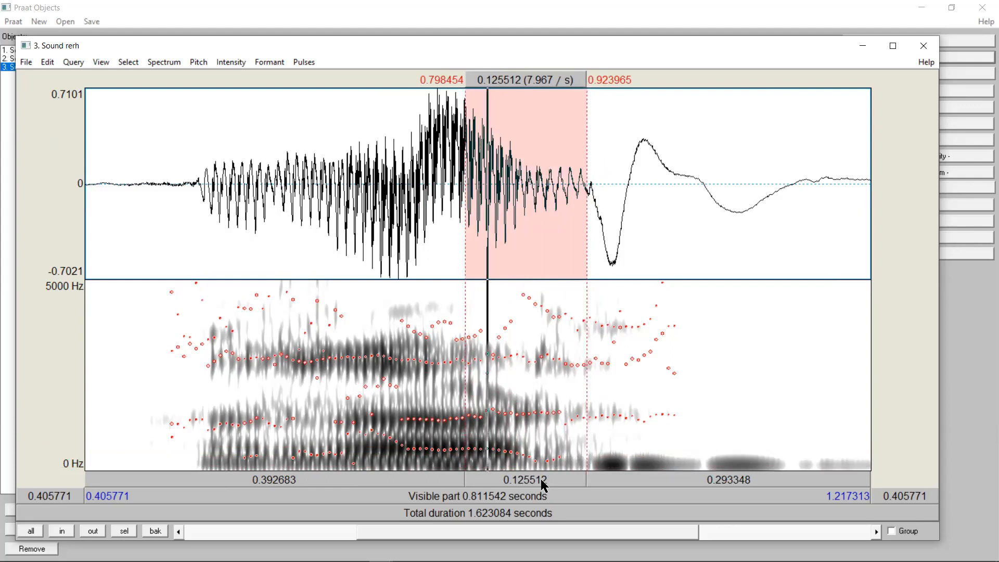
left_click(541, 478)
left_click(541, 479)
left_click(542, 478)
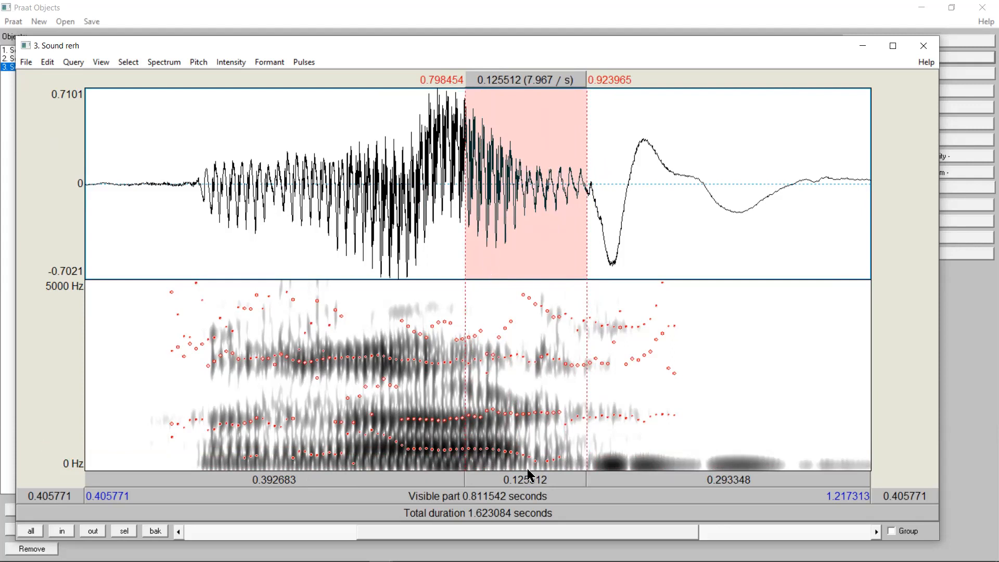
Select the final decay from about 0.815 to 0.929 seconds and play it
left_click(479, 437)
left_click_drag(482, 436, 593, 422)
left_click(563, 477)
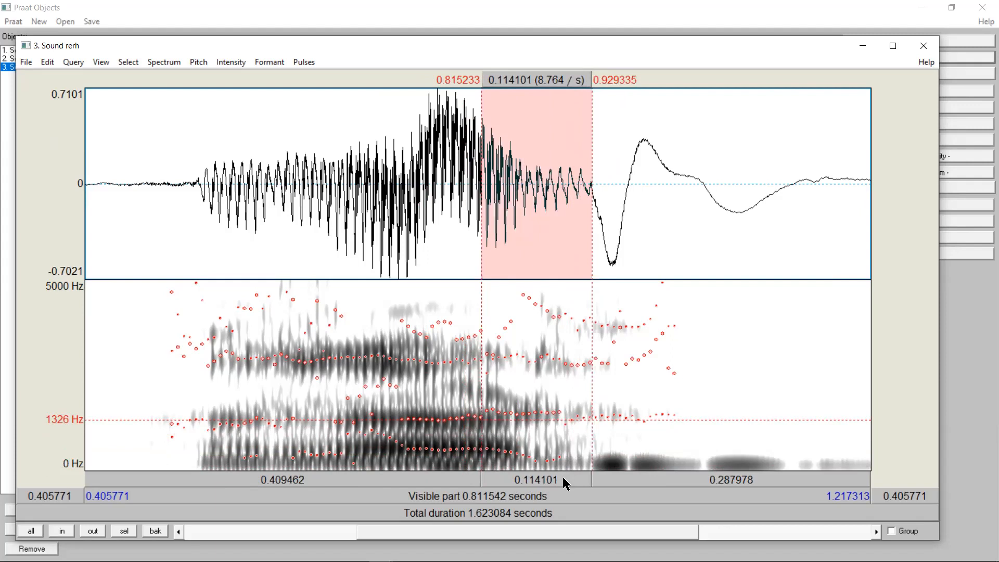
Select the word's opening pulses, about 0.134 seconds long, and show the alveolar trill's spectrogram on the phonetics website for comparison
left_click(656, 395)
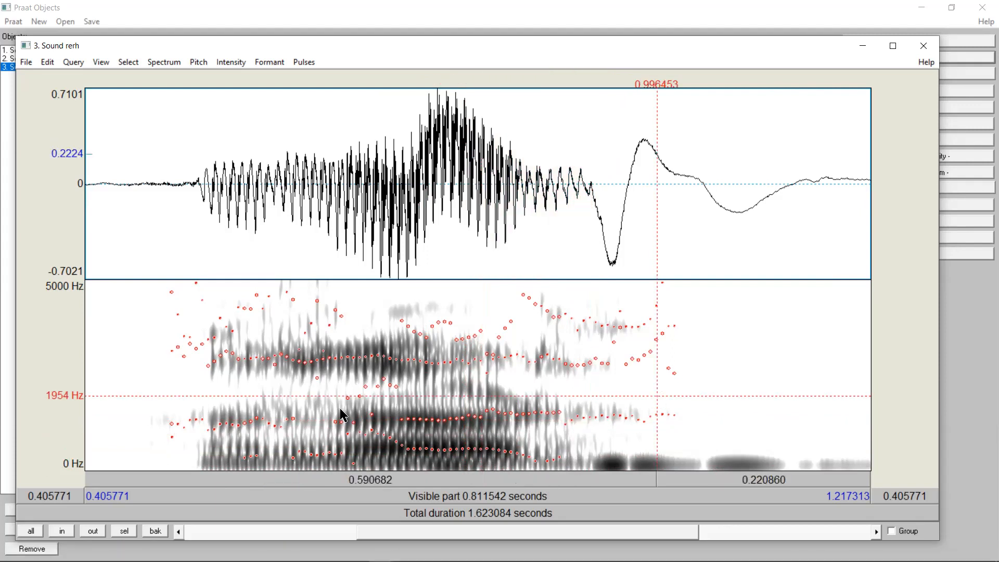
left_click_drag(340, 235, 211, 272)
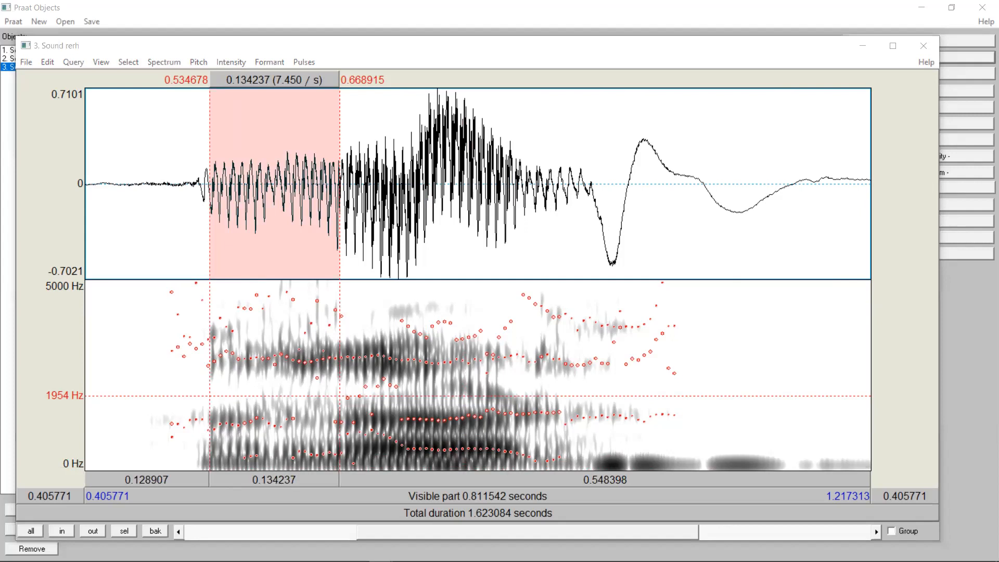
key("alt+Tab")
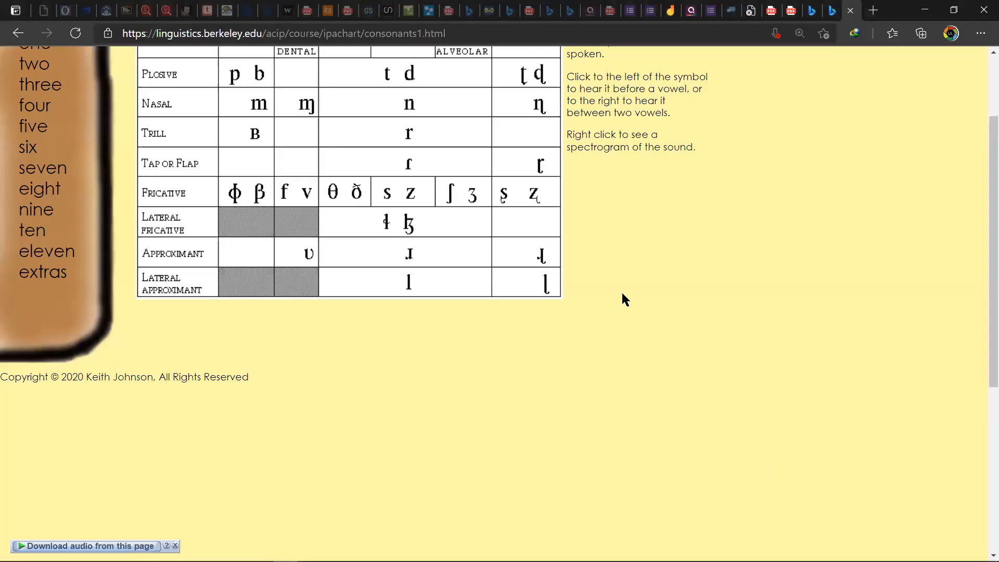
scroll(624, 296, "up", 3)
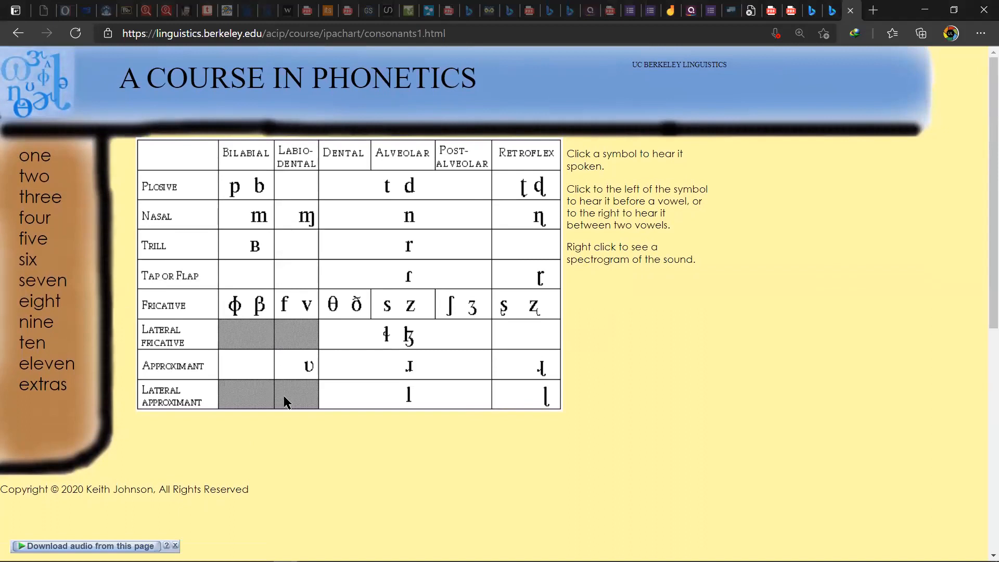
right_click(409, 249)
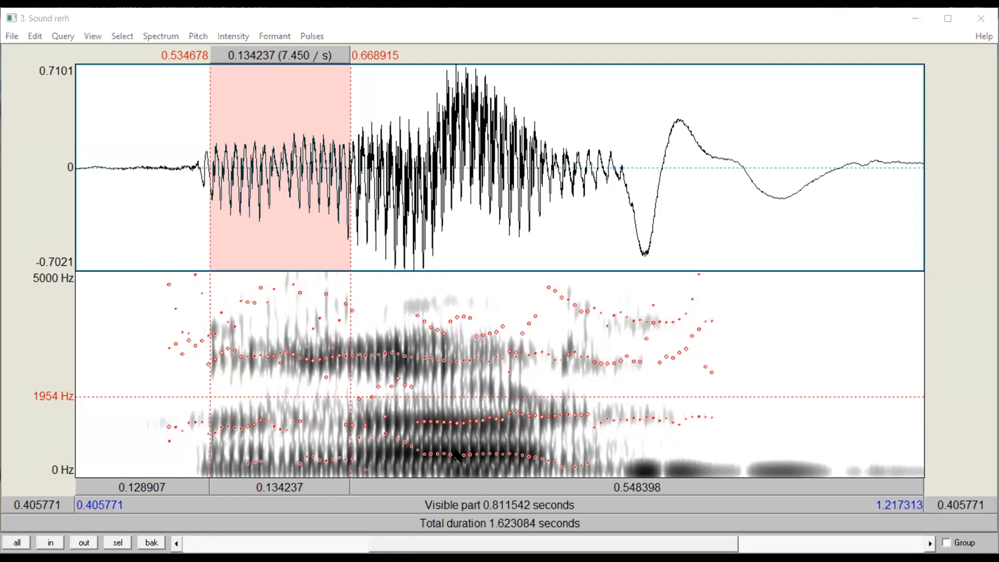
Return to the phonetics website and enlarge the page to examine the alveolar trill's spectrogram
key("alt+Tab")
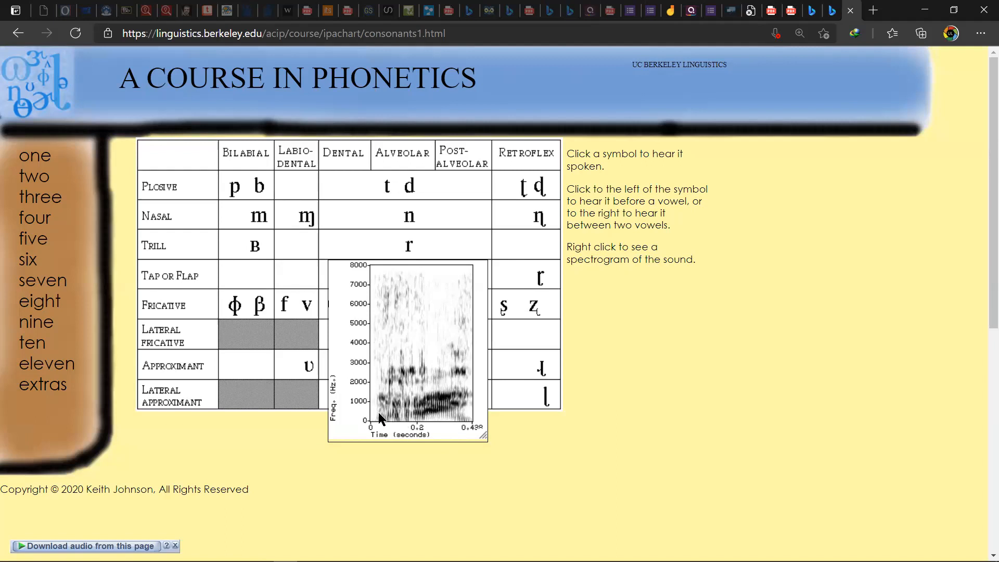
key("ctrl+plus")
key("ctrl+plus")
key("ctrl+plus")
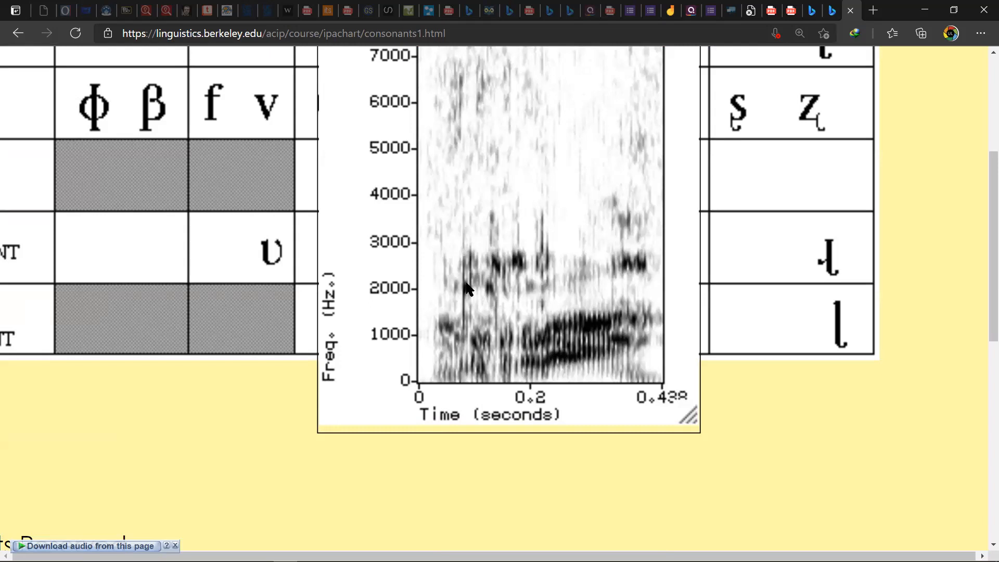
scroll(467, 288, "down", 3)
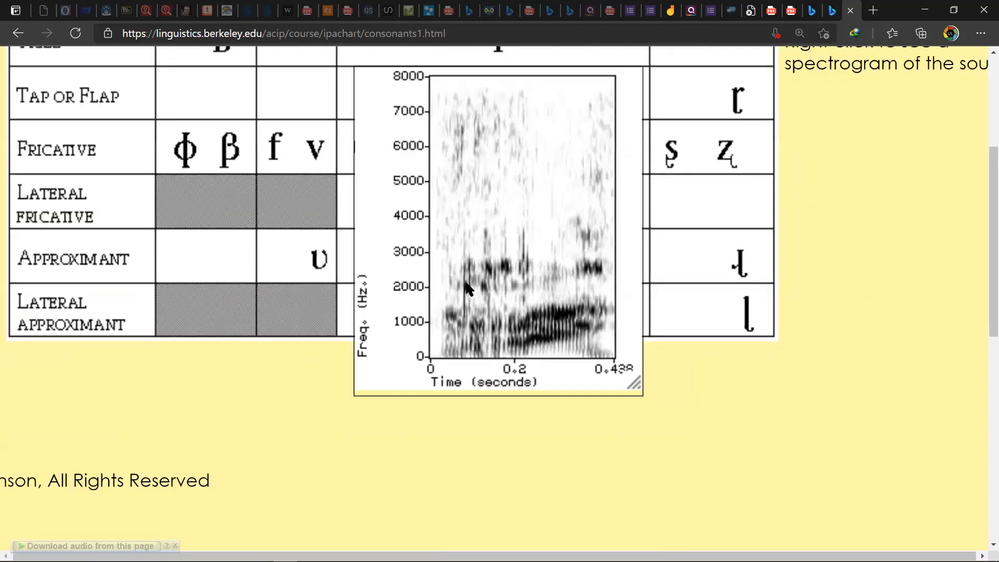
scroll(467, 288, "down", 2)
scroll(860, 299, "up", 2)
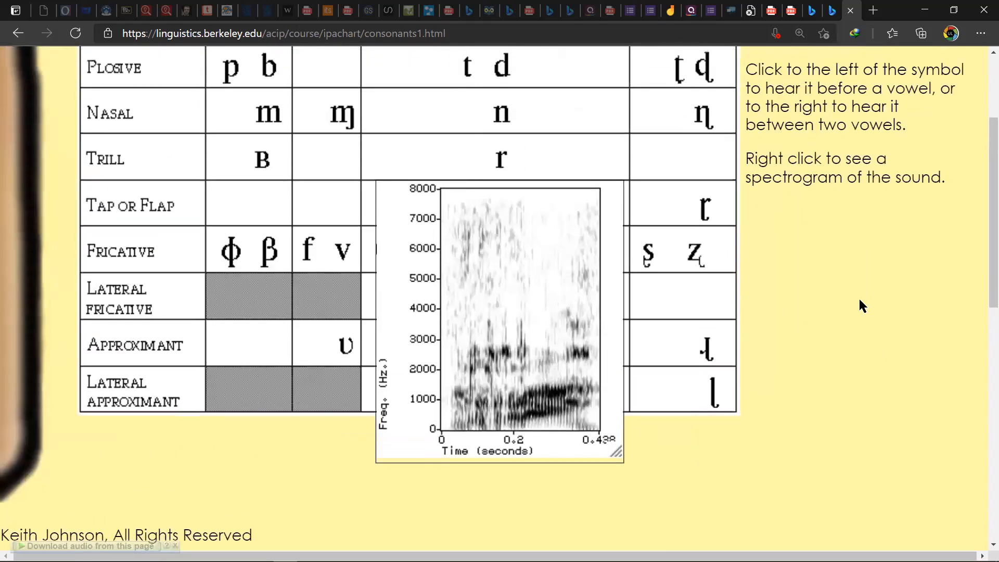
Show the spectrogram of the retroflex flap in the consonant chart
scroll(720, 240, "up", 1)
scroll(703, 233, "up", 2)
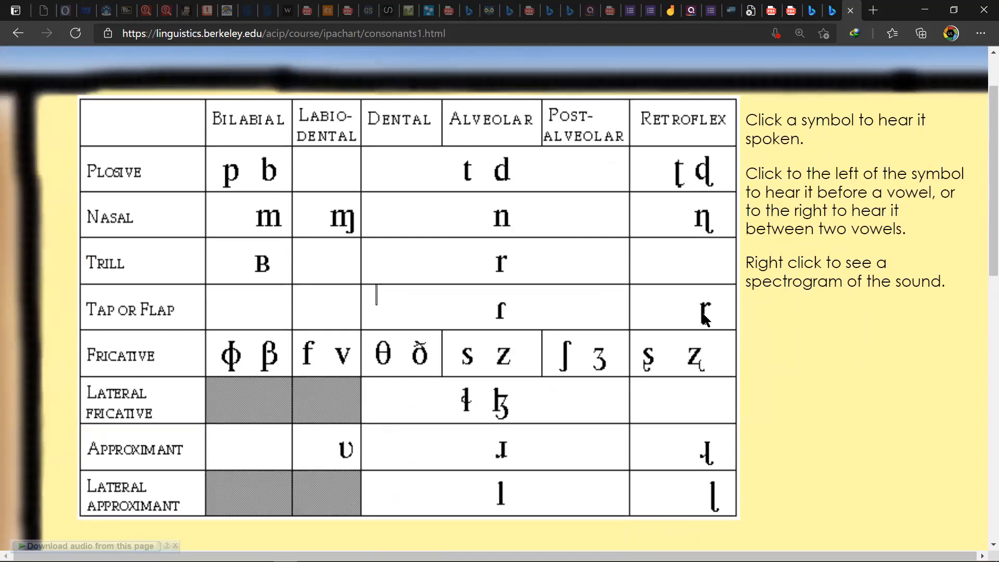
right_click(704, 317)
scroll(703, 319, "down", 3)
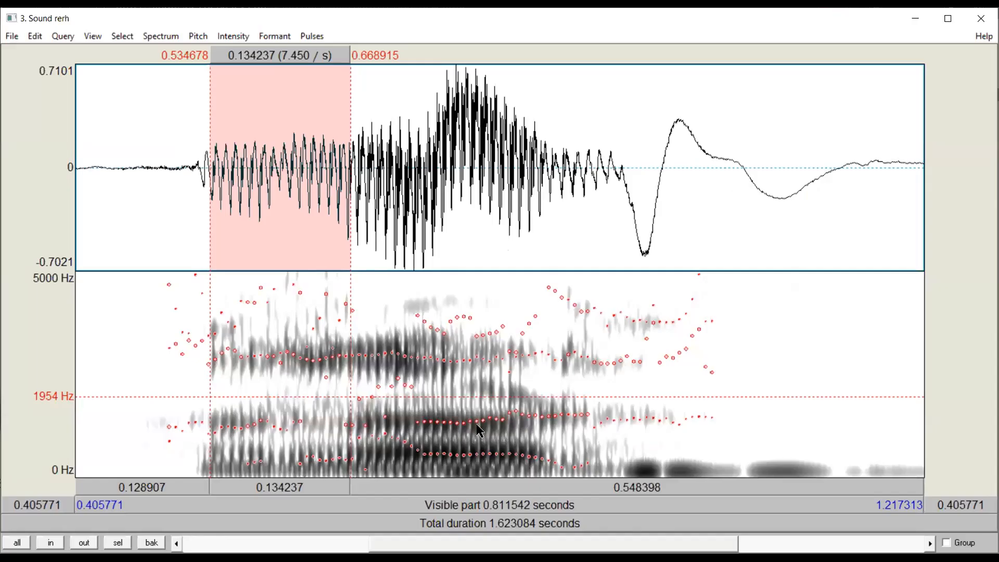
In Praat, select the stretch from the peak to the last pulses, about 0.151 seconds, show the whole sound, and play the selection
left_click(504, 417)
left_click(460, 433)
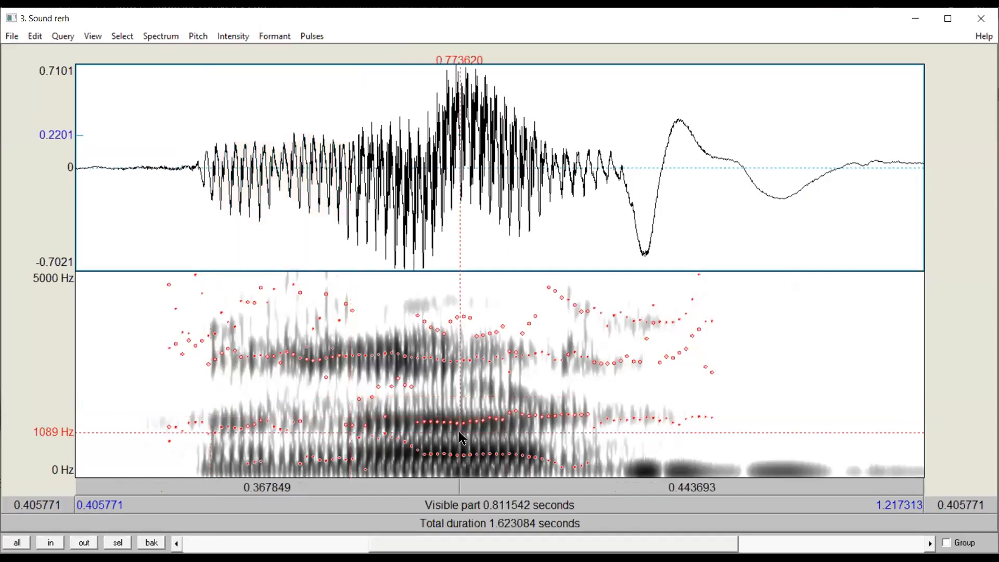
left_click_drag(467, 164, 626, 225)
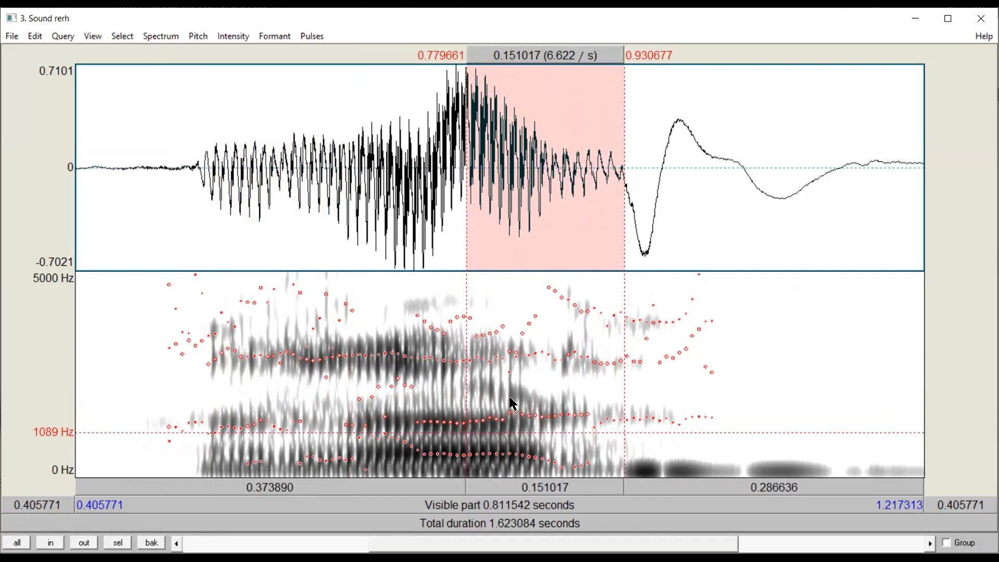
key("ctrl+a")
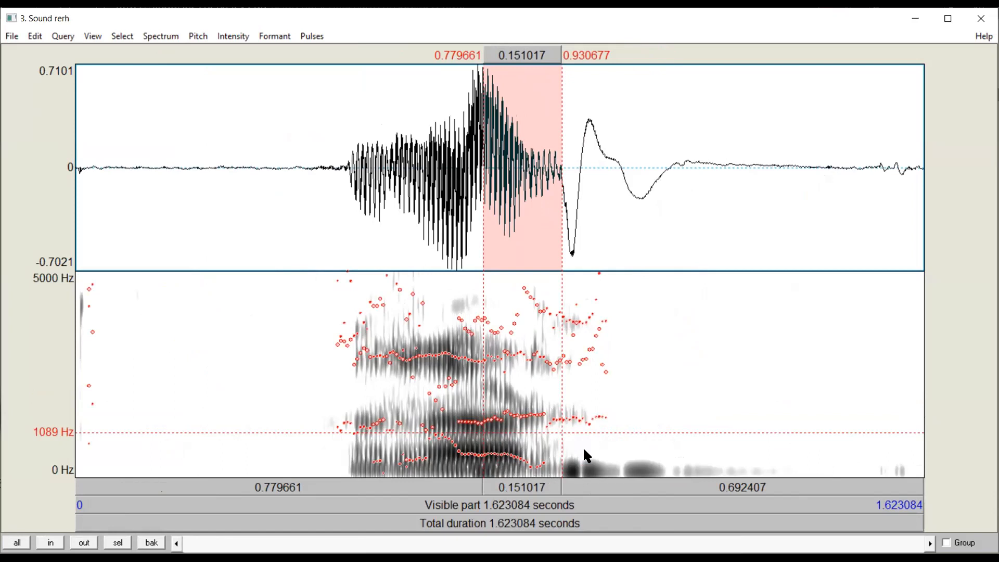
left_click(526, 487)
Select a longer stretch from the peak into the slow waves after the pulses, about 0.329 seconds, and play it several times
left_click_drag(484, 177, 656, 202)
left_click(593, 488)
left_click(593, 488)
left_click(593, 487)
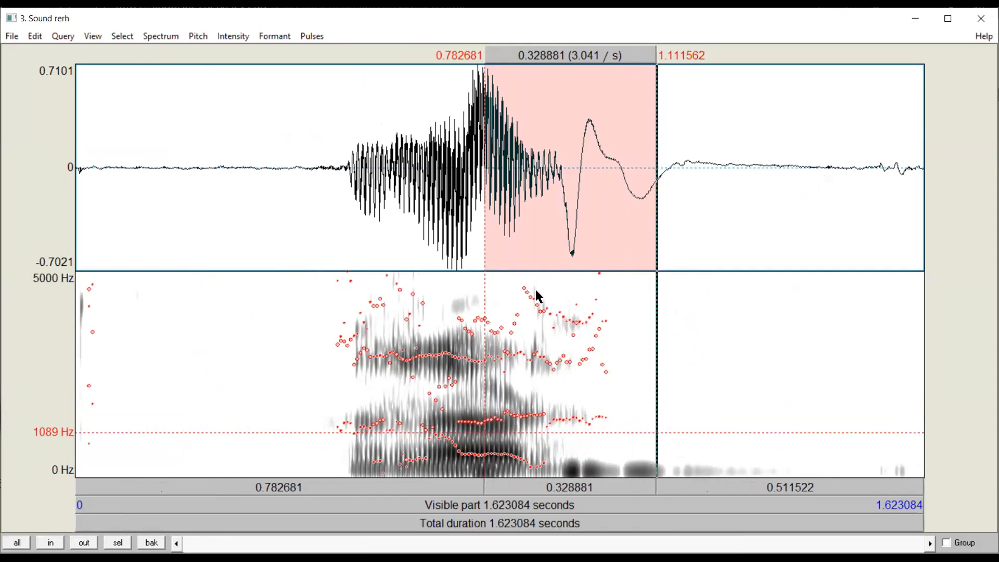
Narrow the selection to the stretch between the peak and the last pulses, about 0.145 seconds long, and play it repeatedly
left_click_drag(561, 174, 486, 190)
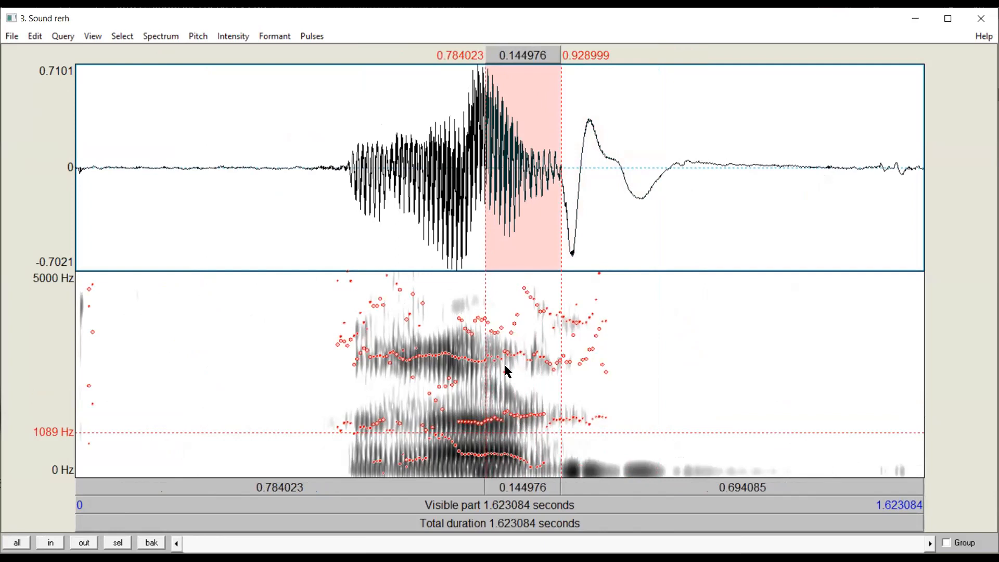
left_click(518, 487)
left_click(519, 487)
left_click(518, 488)
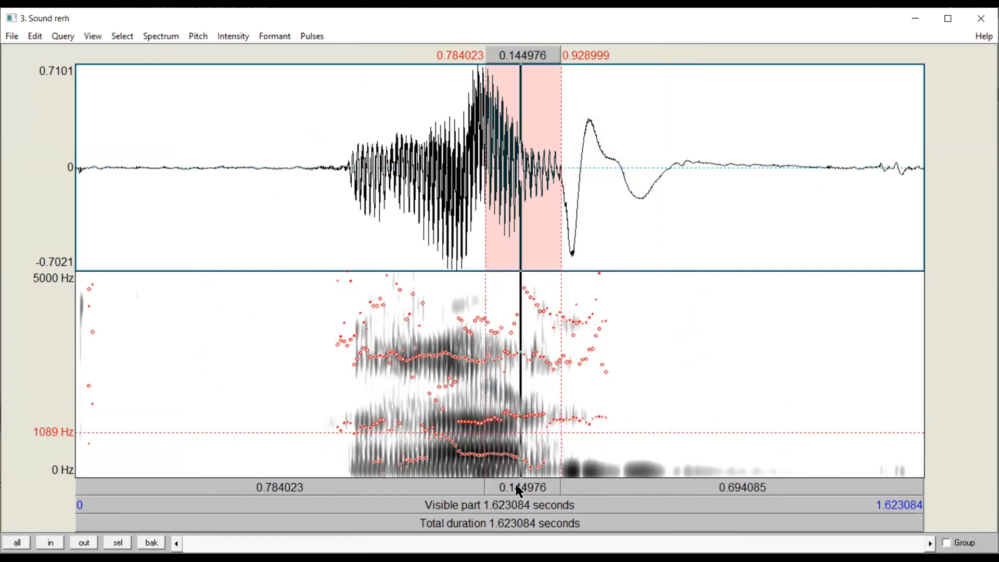
Select only the final decay from about 0.814 to 0.928 seconds and play it many times
left_click_drag(501, 229, 562, 231)
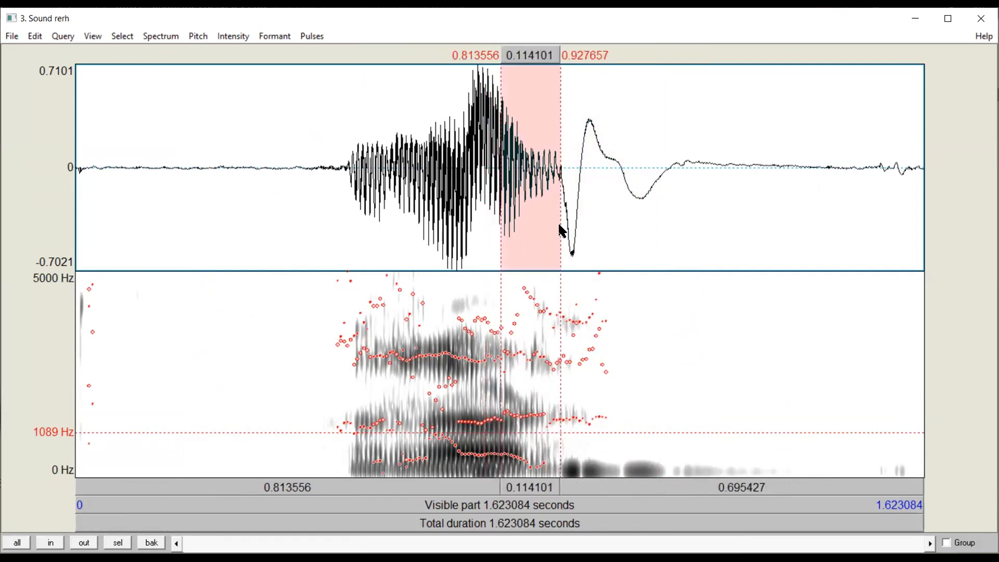
left_click(531, 489)
left_click(531, 489)
left_click(531, 490)
left_click(531, 489)
left_click(530, 489)
left_click(531, 489)
left_click(531, 490)
left_click(531, 489)
left_click(534, 489)
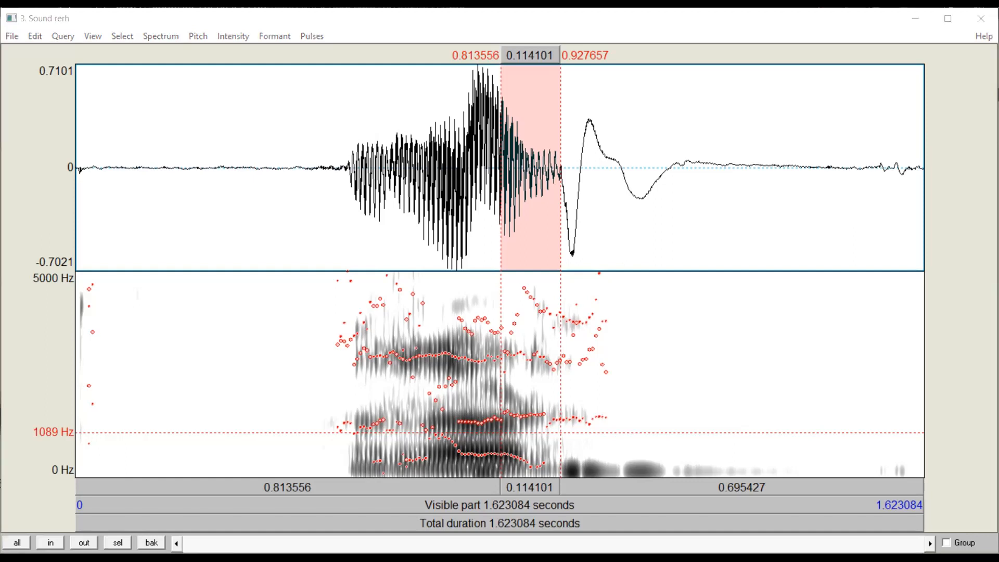
Switch to the phonetics website, return to the main IPA chart, and open its vowel chart
left_click(827, 369)
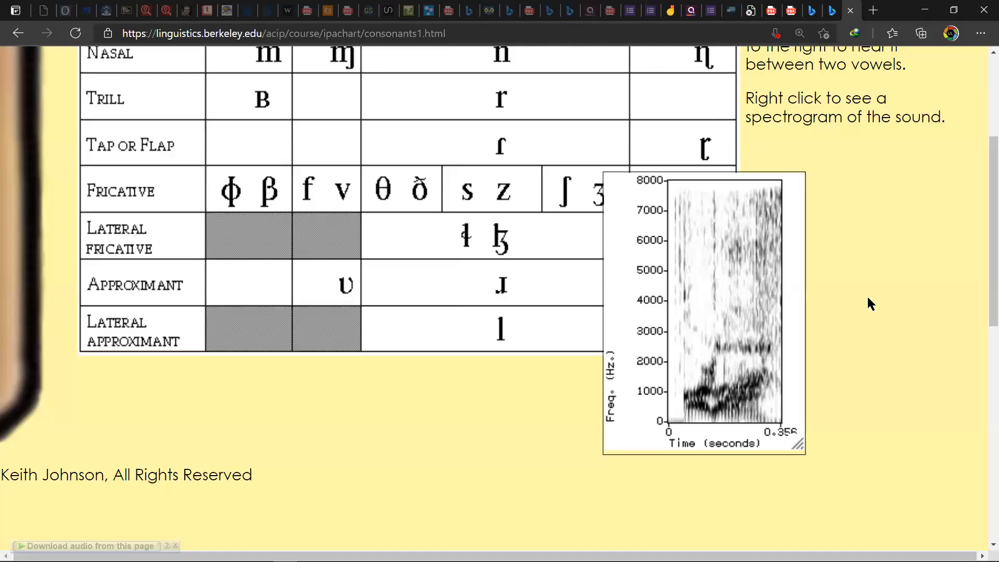
scroll(867, 297, "up", 3)
scroll(461, 231, "up", 1)
left_click(23, 37)
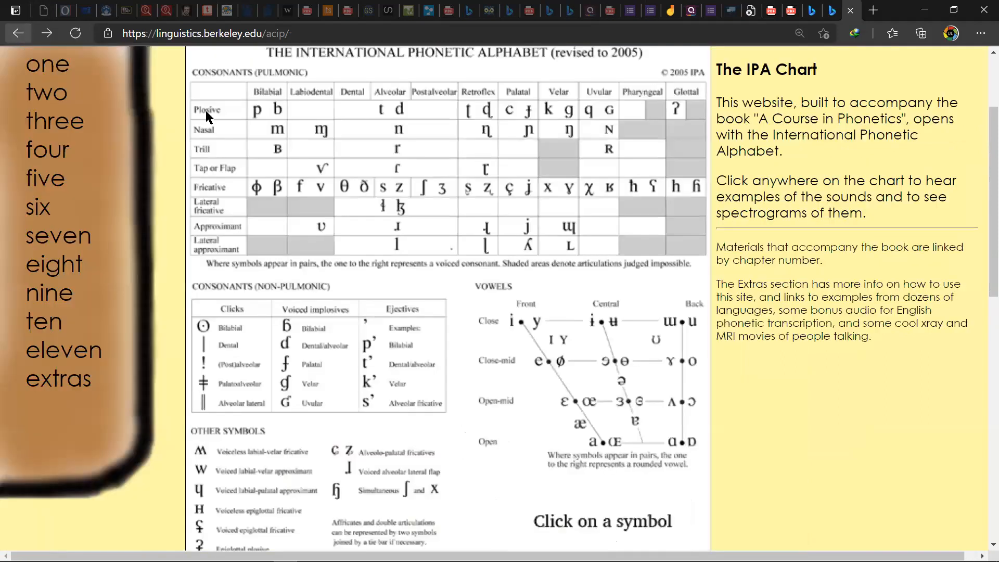
left_click(596, 394)
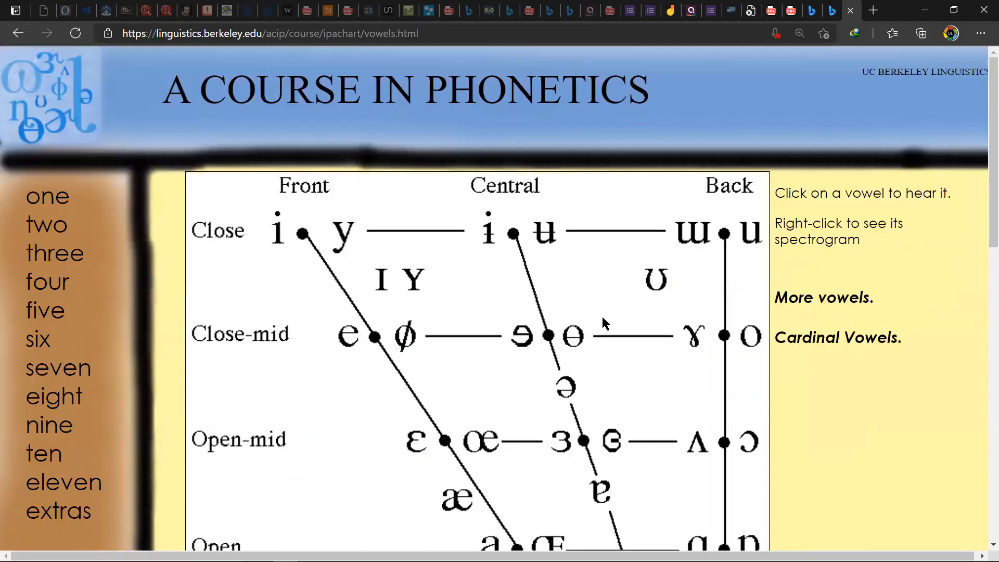
Show the spectrogram of the central vowel ə from the vowel chart and view it in full
scroll(601, 316, "down", 1)
scroll(602, 316, "down", 2)
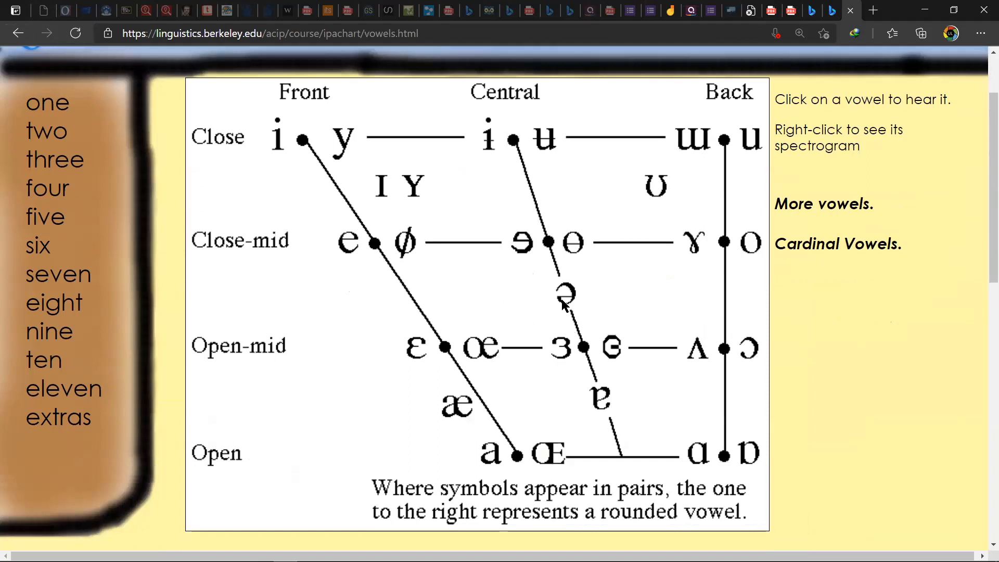
right_click(563, 303)
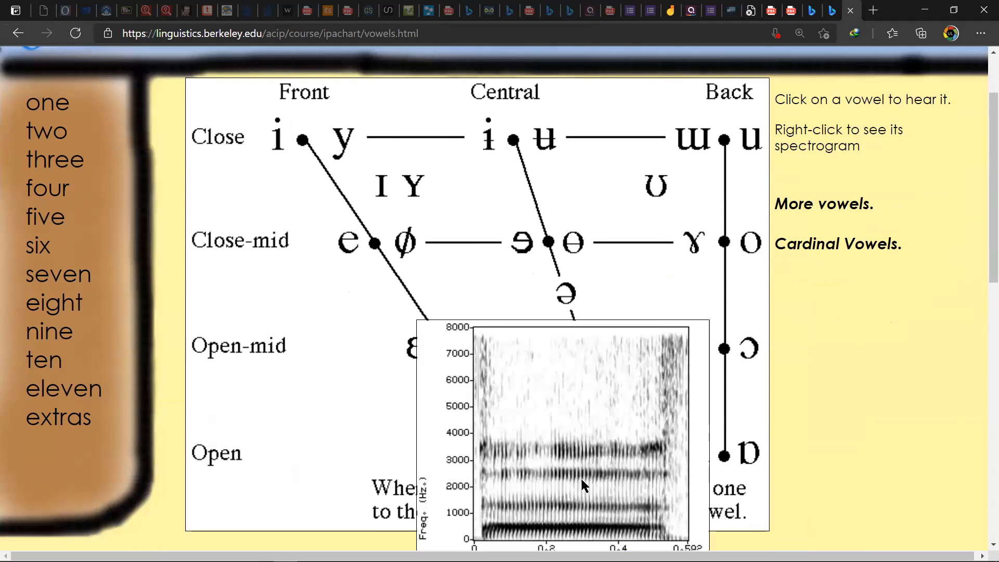
scroll(582, 480, "down", 1)
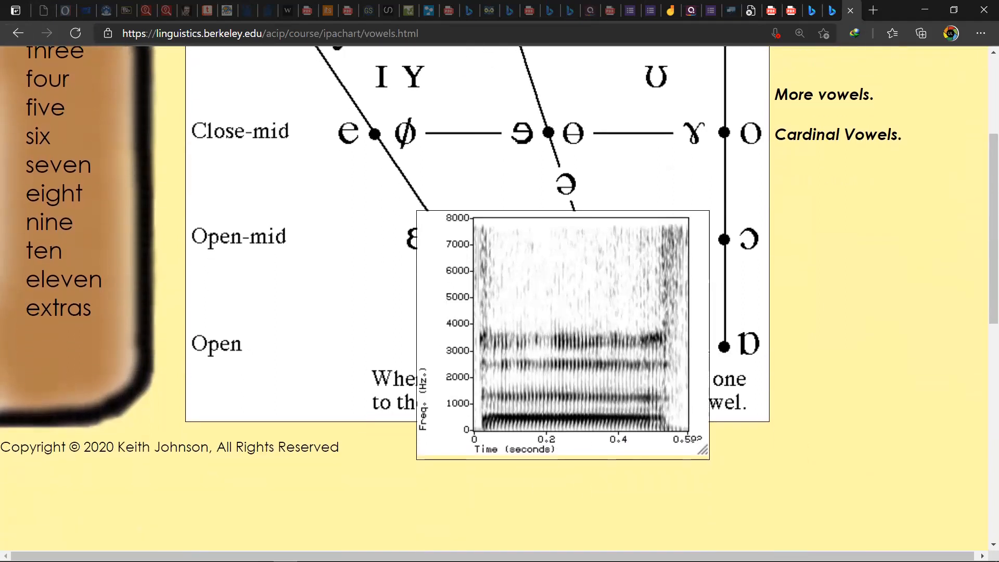
scroll(593, 458, "down", 1)
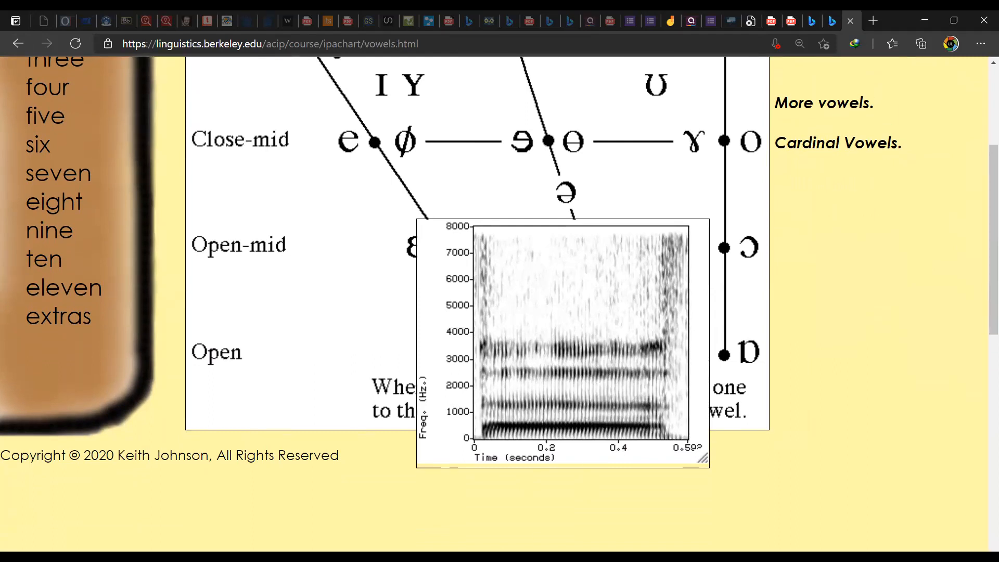
Switch to Praat, select the stretch just before the amplitude peak, from about 0.675 to 0.756 seconds, and play it
key("alt+Tab")
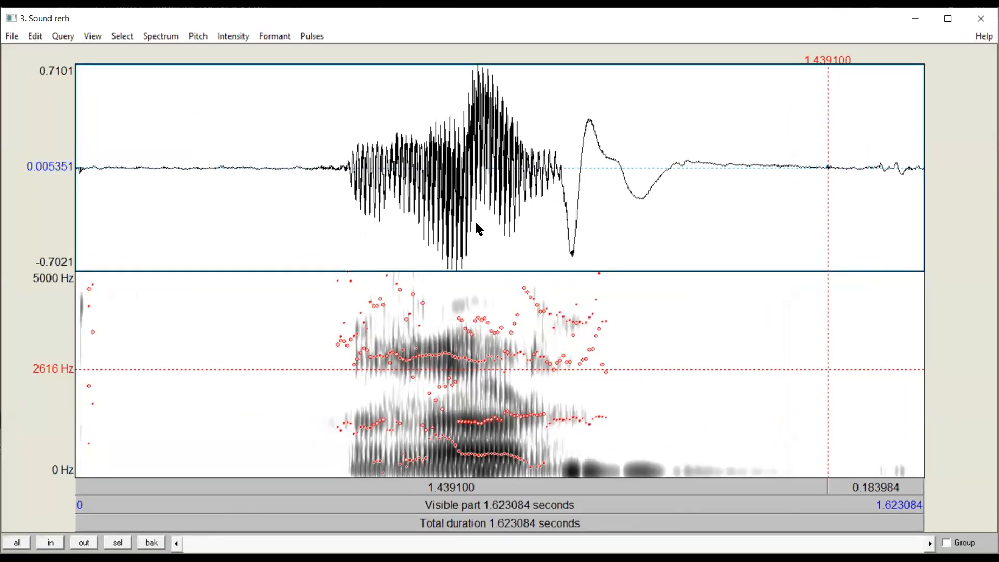
left_click_drag(429, 440, 471, 443)
left_click(451, 486)
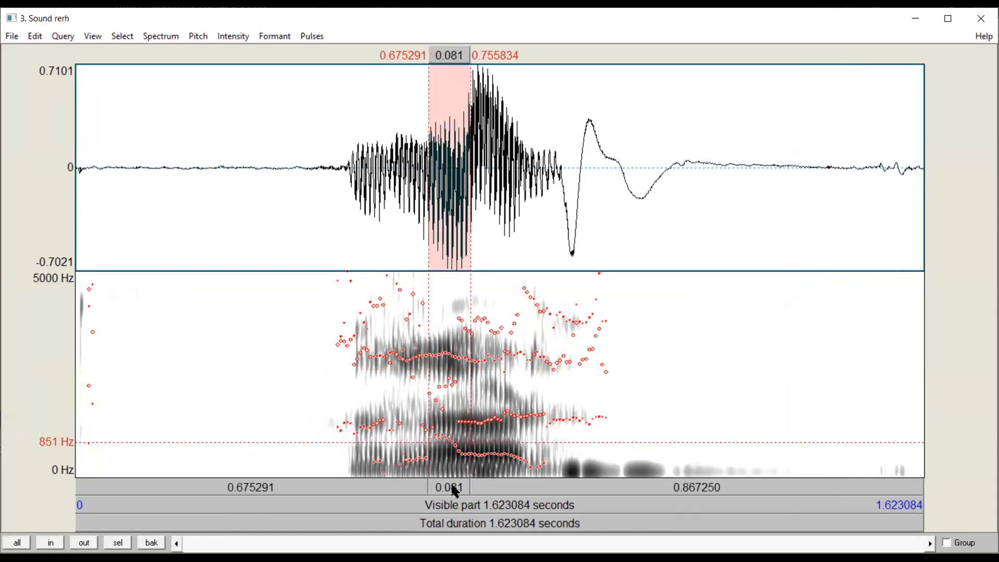
Zoom in on the selected stretch by two levels and play the selection repeatedly while examining its waveform and formants
key("ctrl+i")
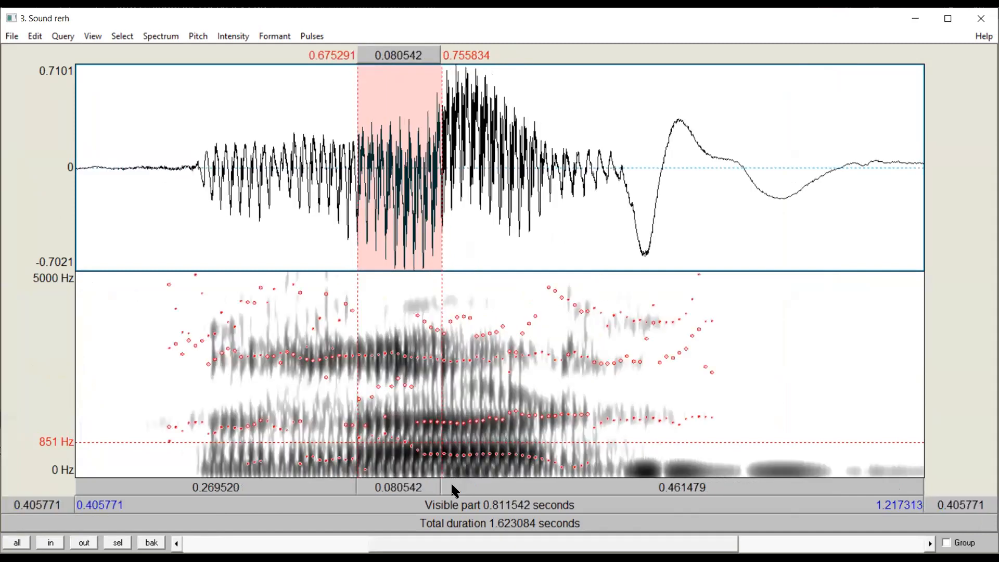
key("ctrl+i")
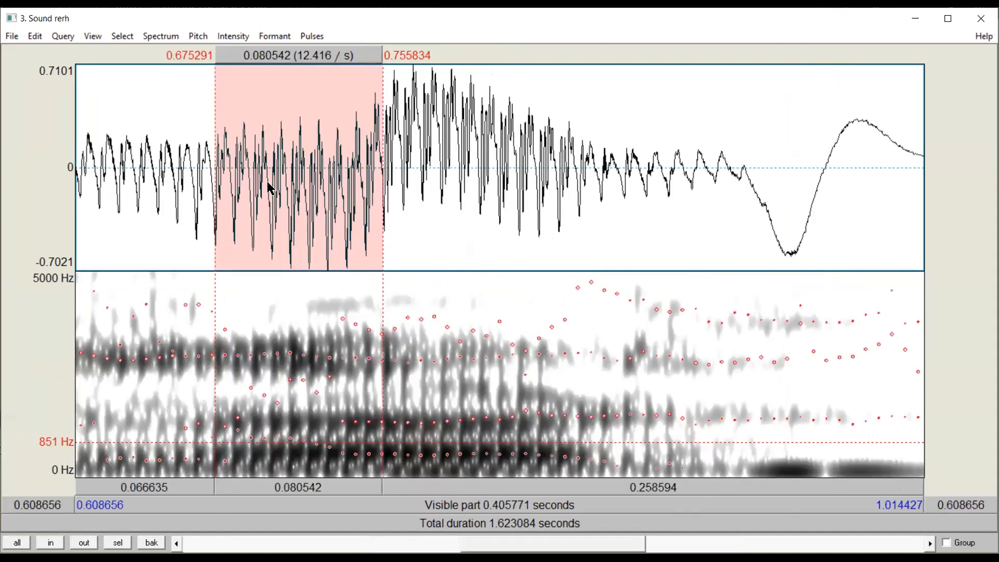
left_click(313, 488)
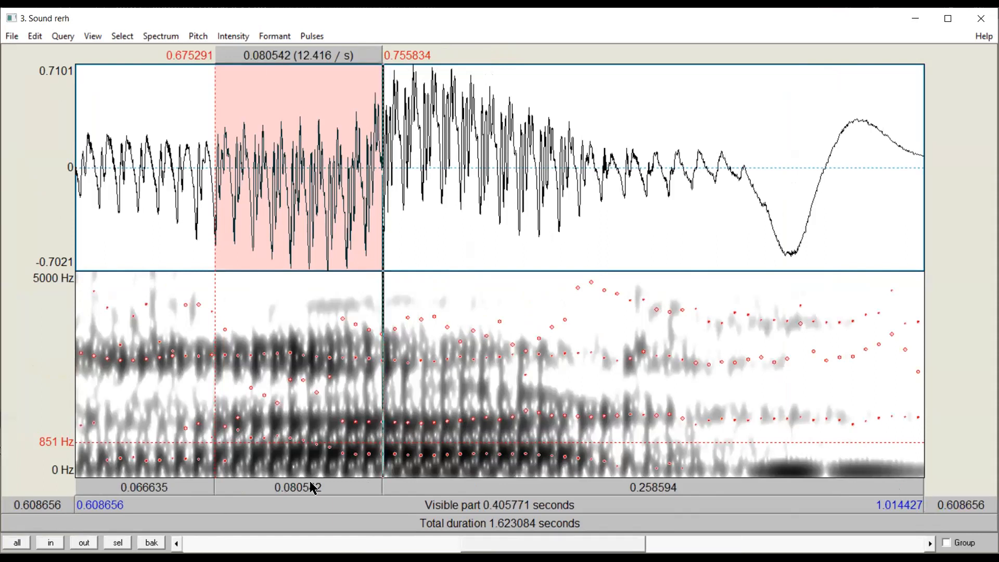
left_click(312, 488)
left_click(311, 482)
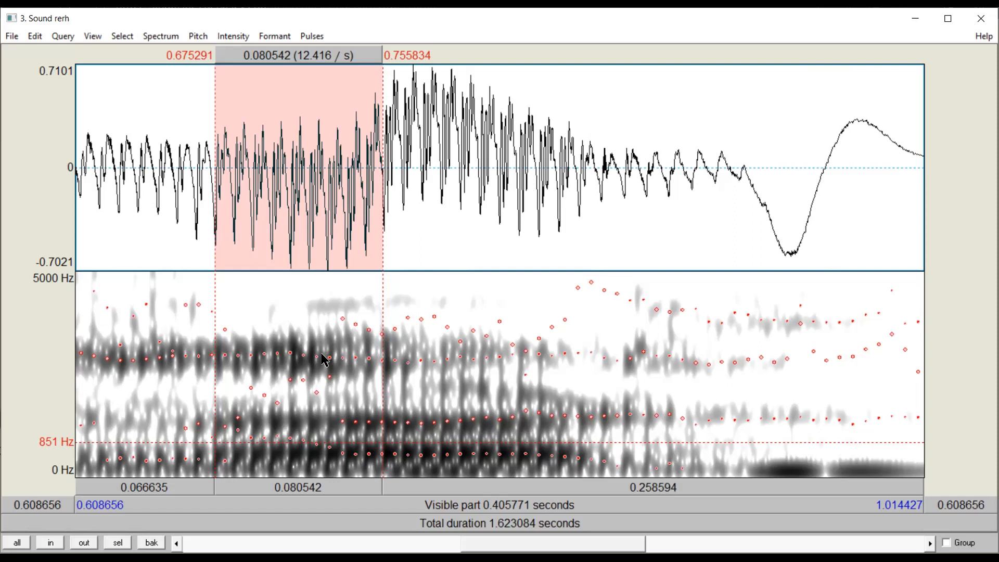
left_click(308, 485)
left_click(308, 482)
left_click(308, 482)
left_click(308, 482)
left_click(347, 482)
left_click(346, 482)
left_click(347, 482)
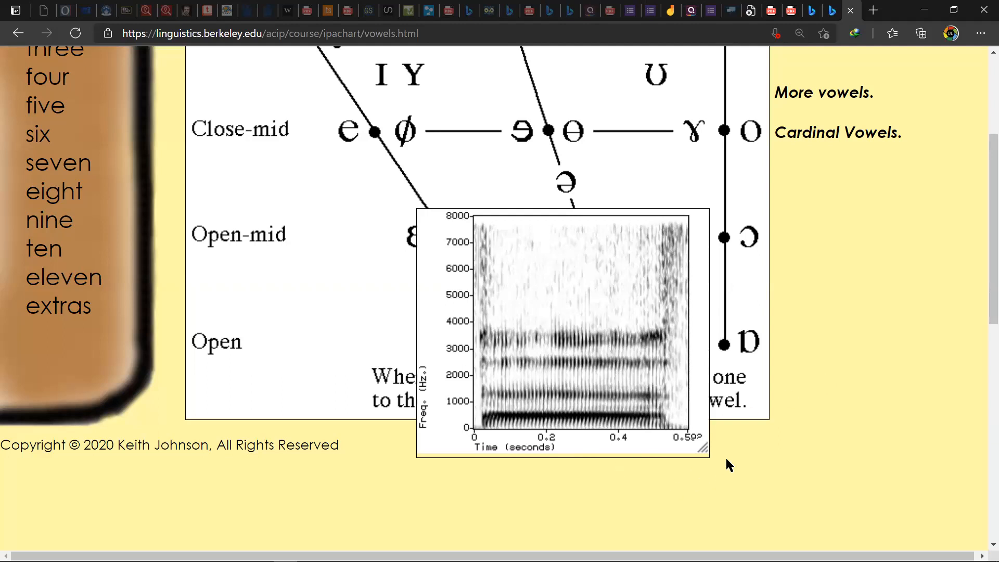
Return to the website's vowel chart, dismiss the displayed spectrogram, and play the vowel ə
scroll(792, 420, "up", 2)
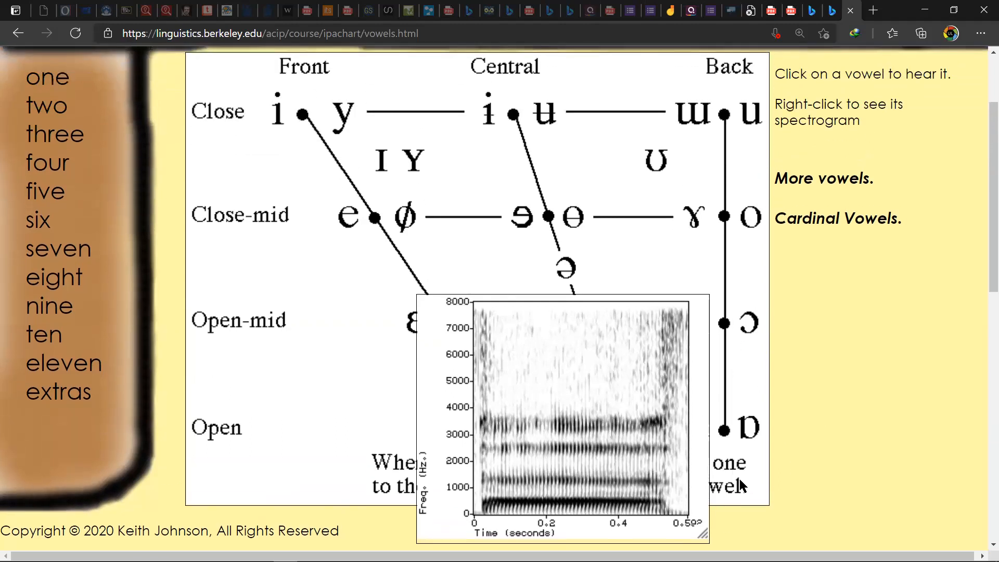
right_click(818, 462)
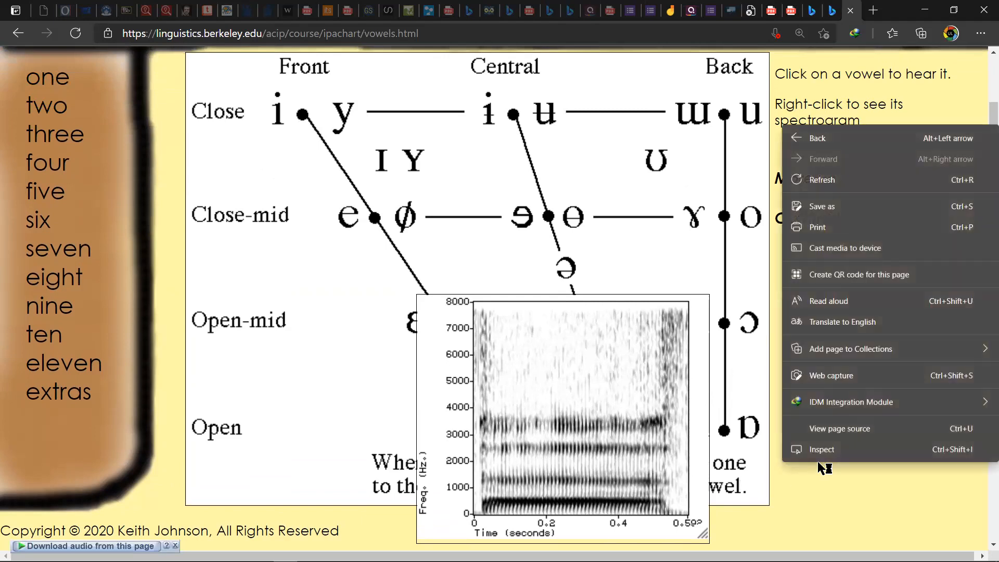
left_click(816, 477)
left_click(565, 271)
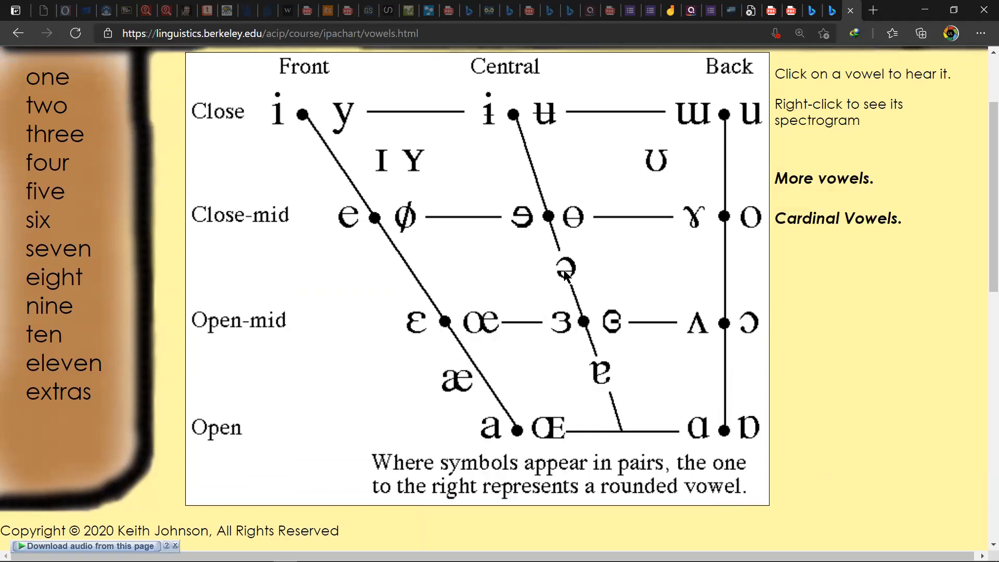